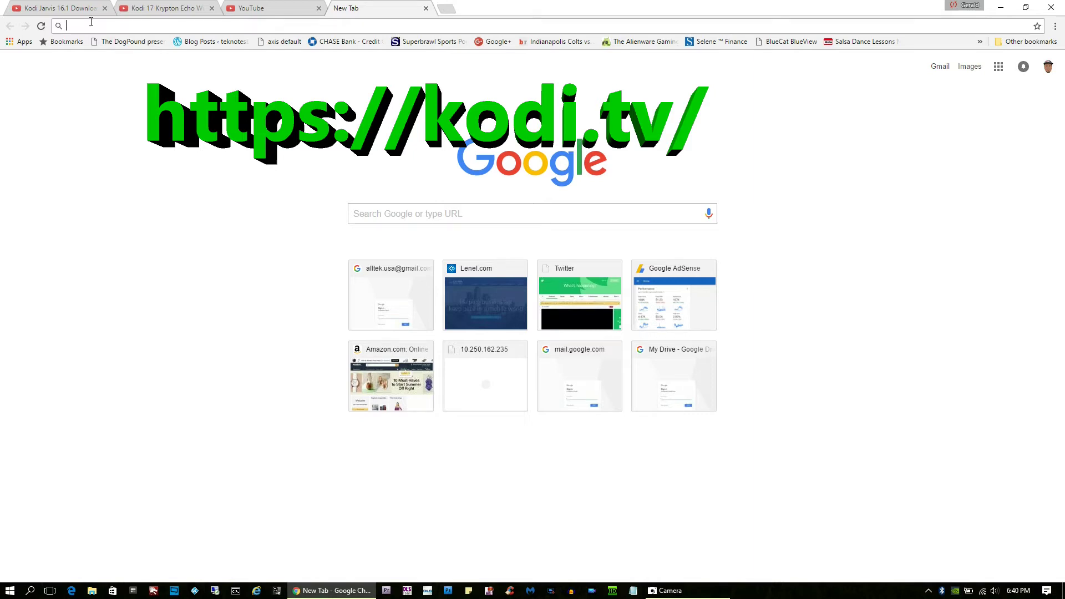
Step: Open kodi.tv and go to its download page
text(KODI)
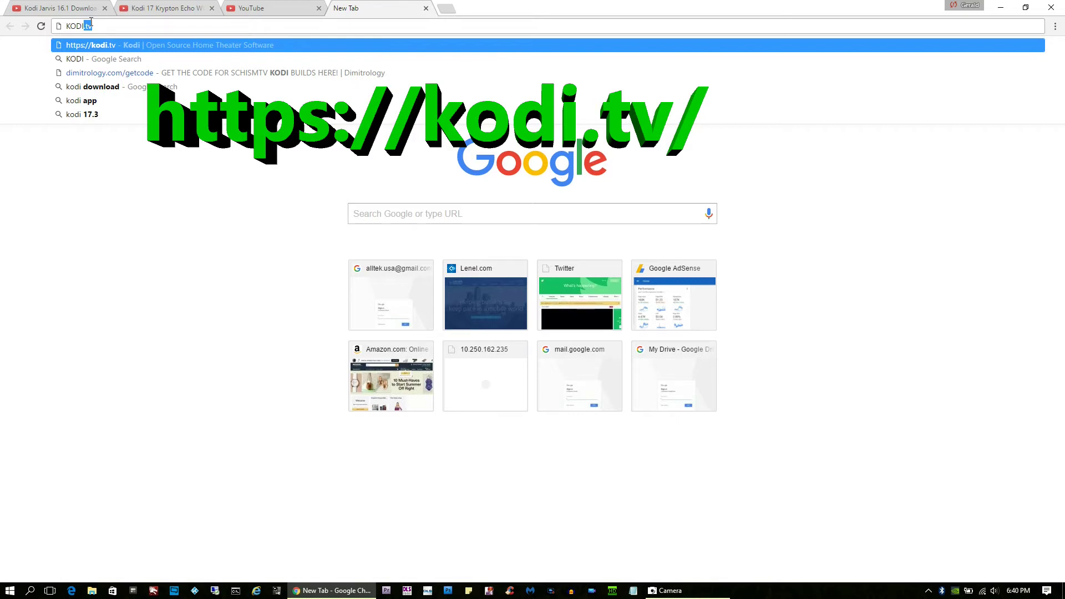
text(.TV)
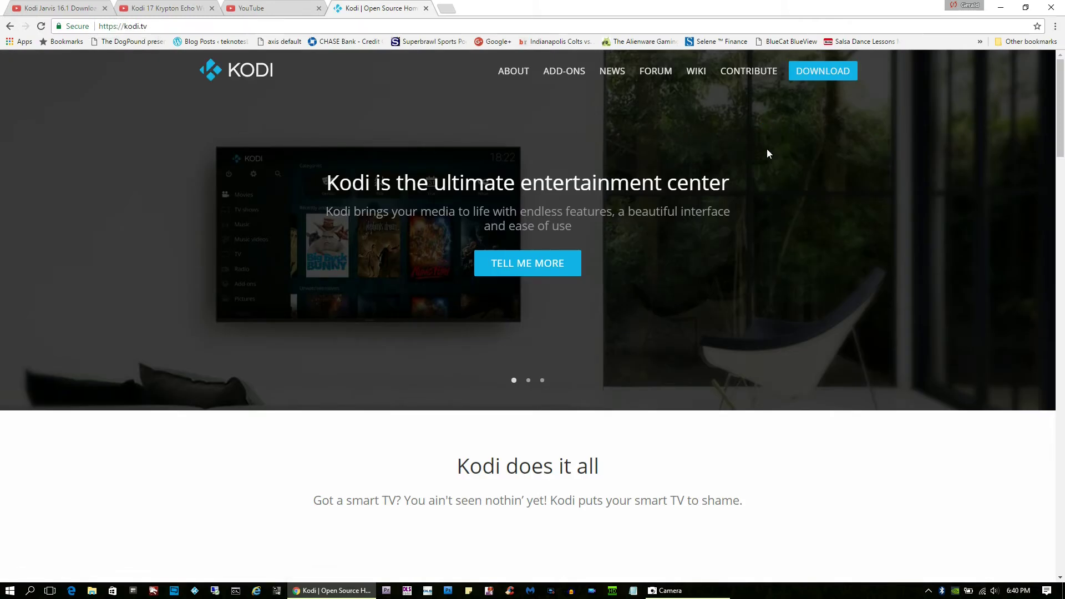
click(815, 76)
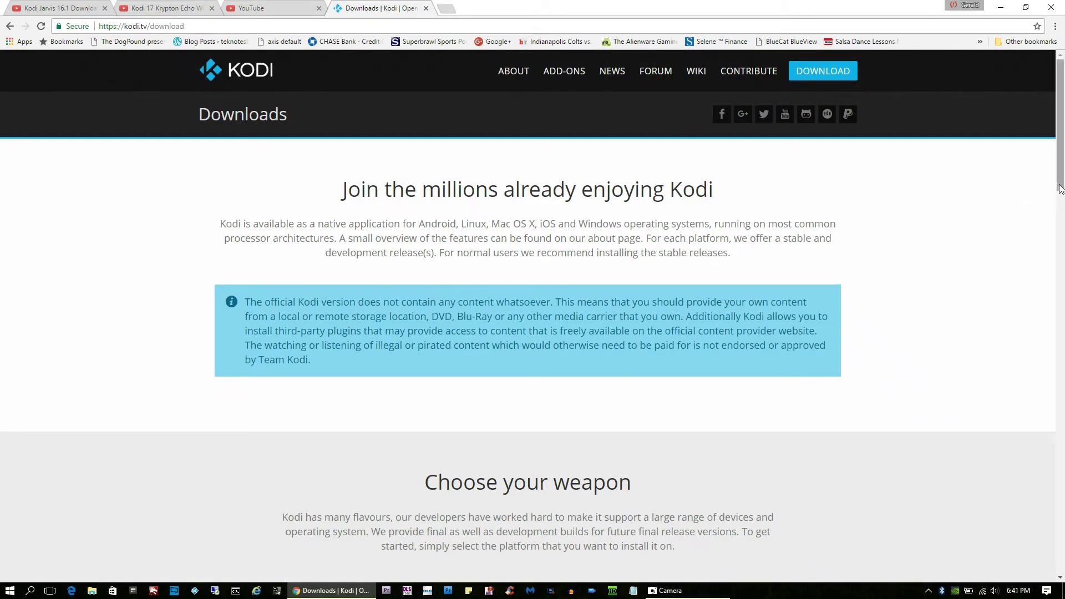
Step: Download the 32-bit release installer of Kodi v17.3 "Krypton" for Windows and save it to the Desktop as kodi-17.3-Krypton.exe
drag(1060, 189, 1061, 301)
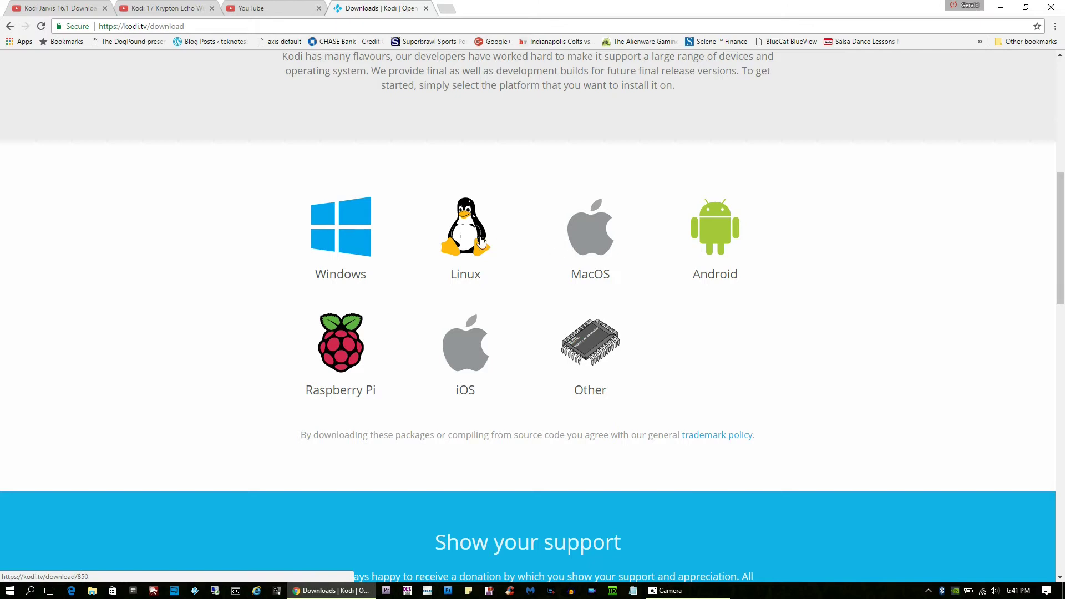
click(351, 232)
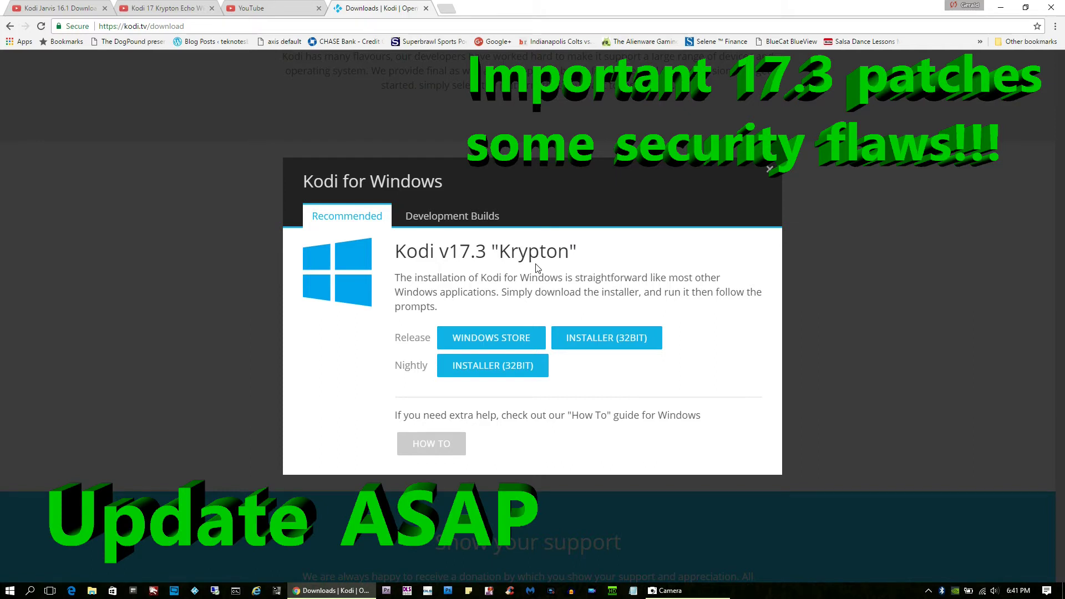
click(616, 343)
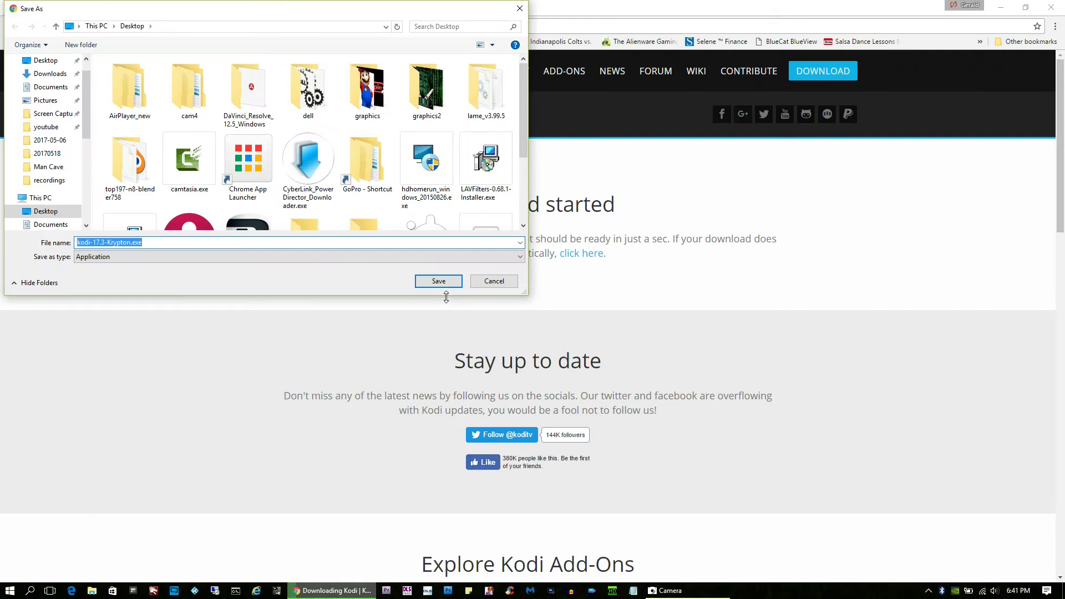
click(438, 281)
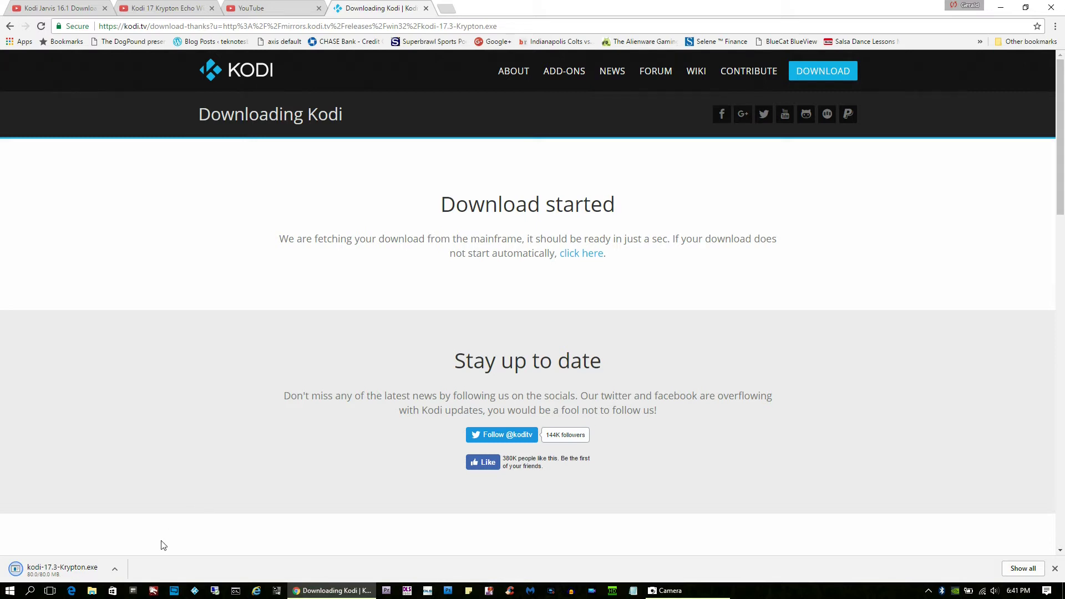
Step: Show the downloaded kodi-17.3-Krypton.exe in its folder and run it as administrator
click(114, 570)
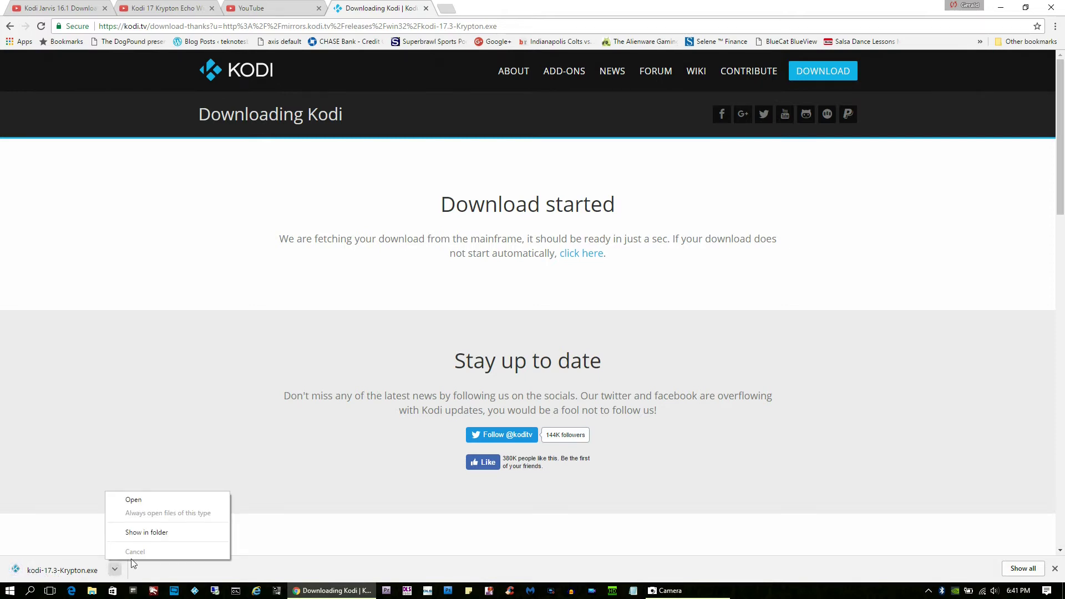
click(159, 533)
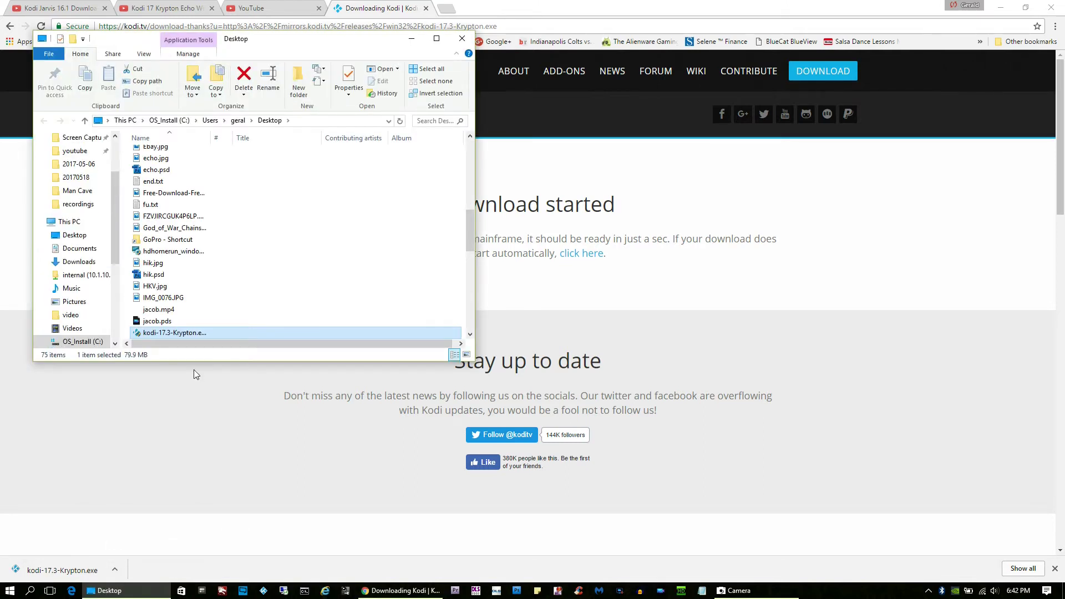
right_click(178, 334)
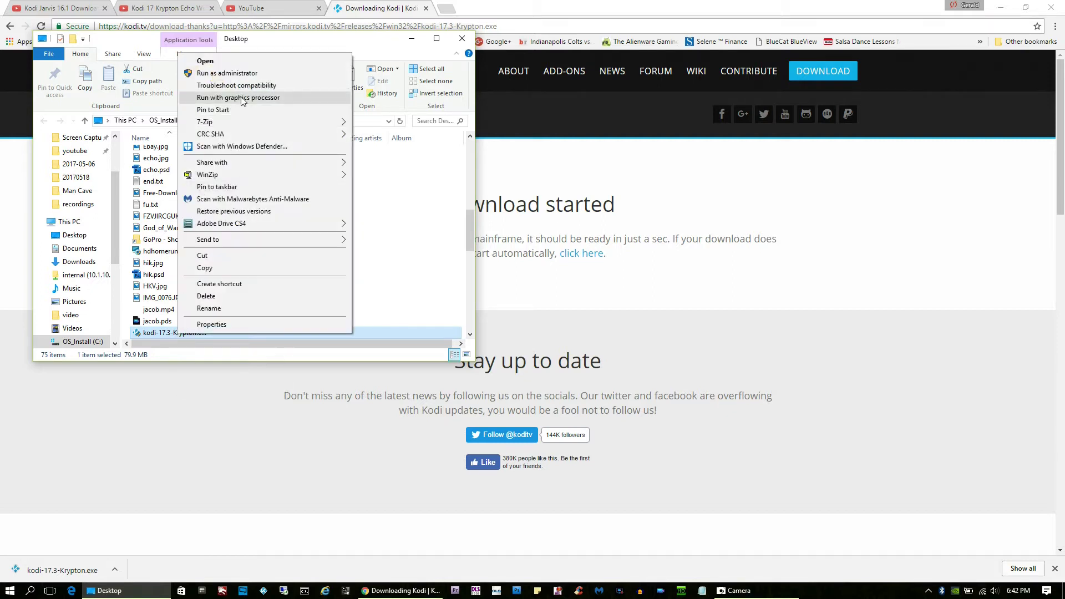
click(242, 74)
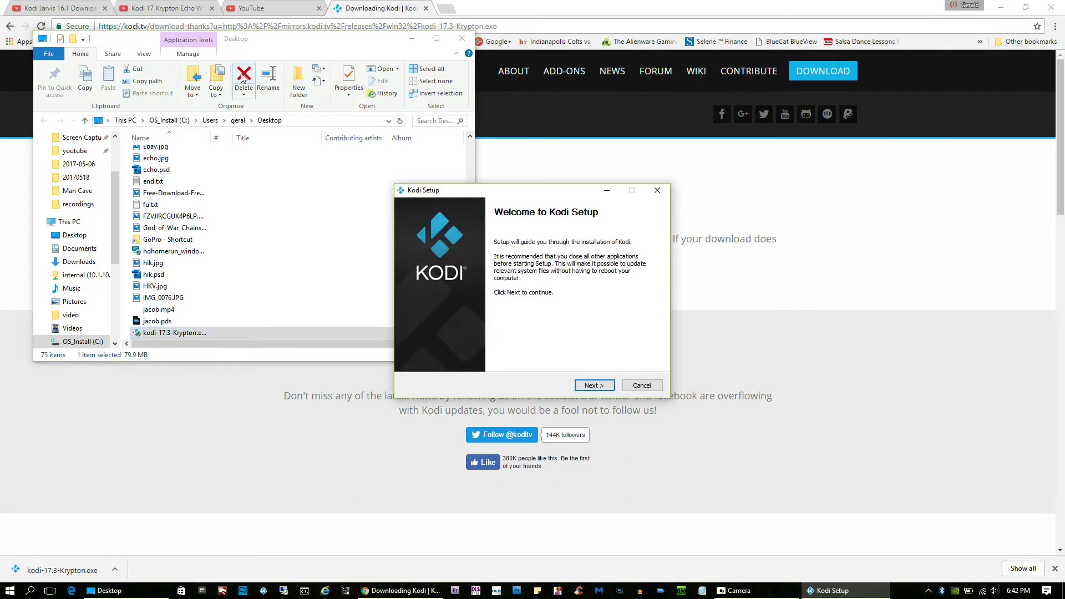
Step: Accept the licence and install Kodi with the Full install type, the default destination and the Kodi Start Menu folder
click(600, 387)
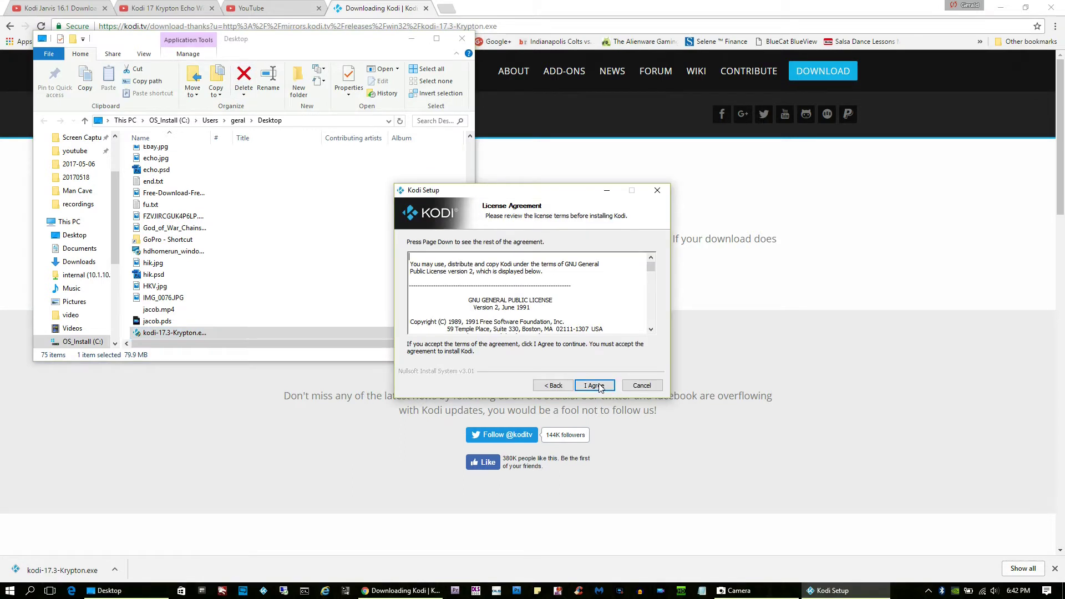
click(601, 388)
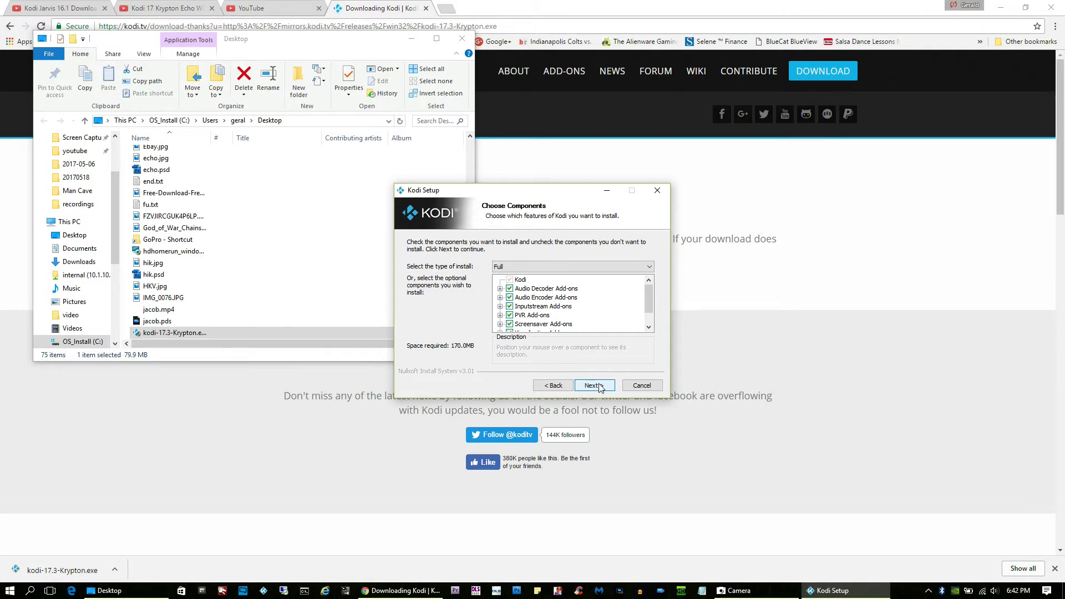
click(601, 387)
click(600, 387)
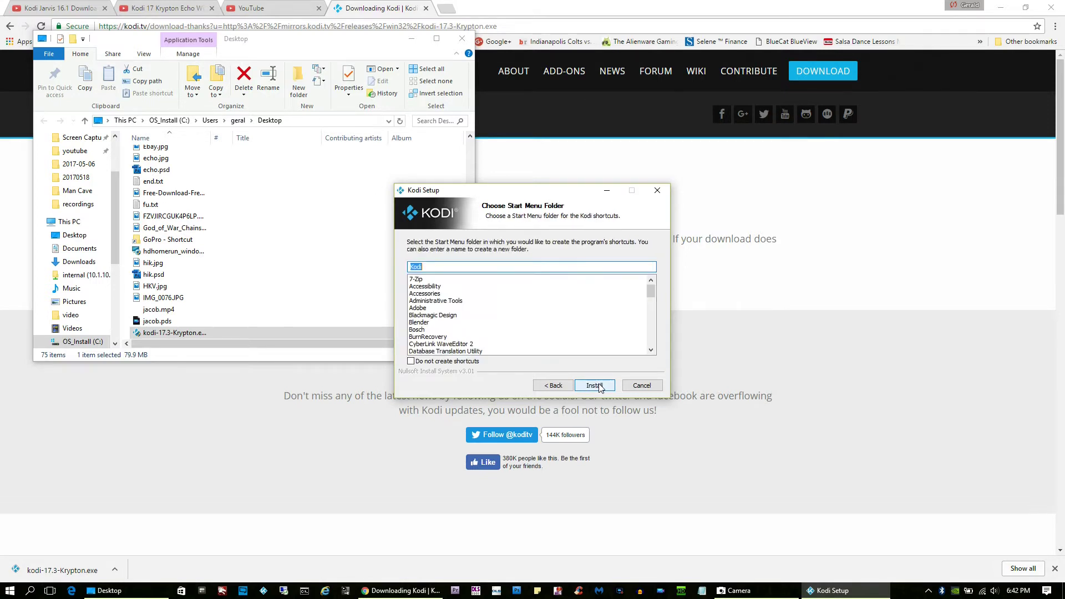
click(599, 385)
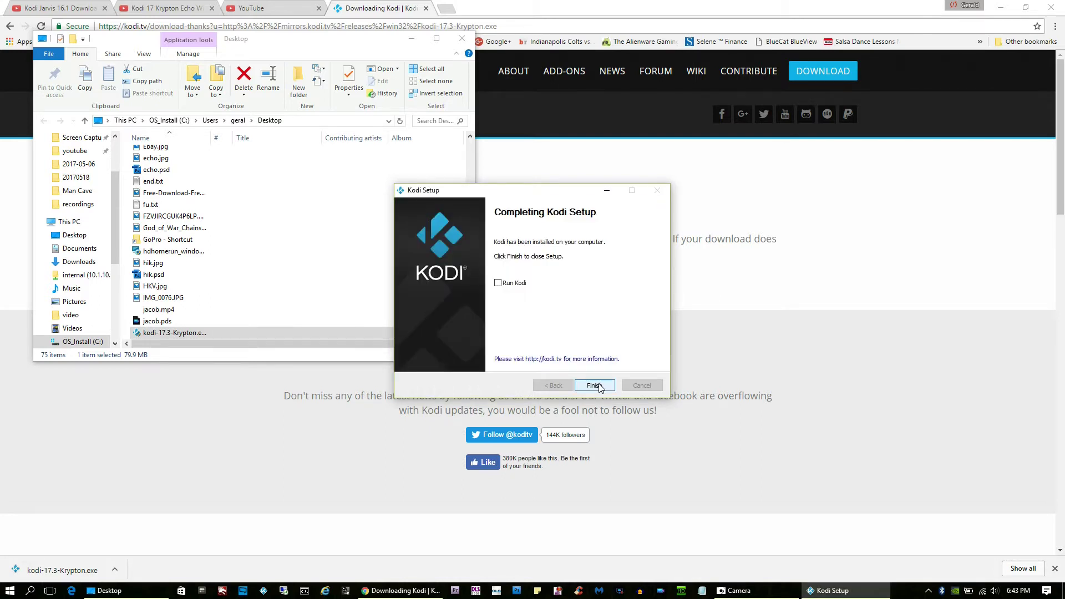
Step: Finish the setup with Run Kodi enabled and close the Desktop folder window covering Kodi
click(498, 284)
click(595, 385)
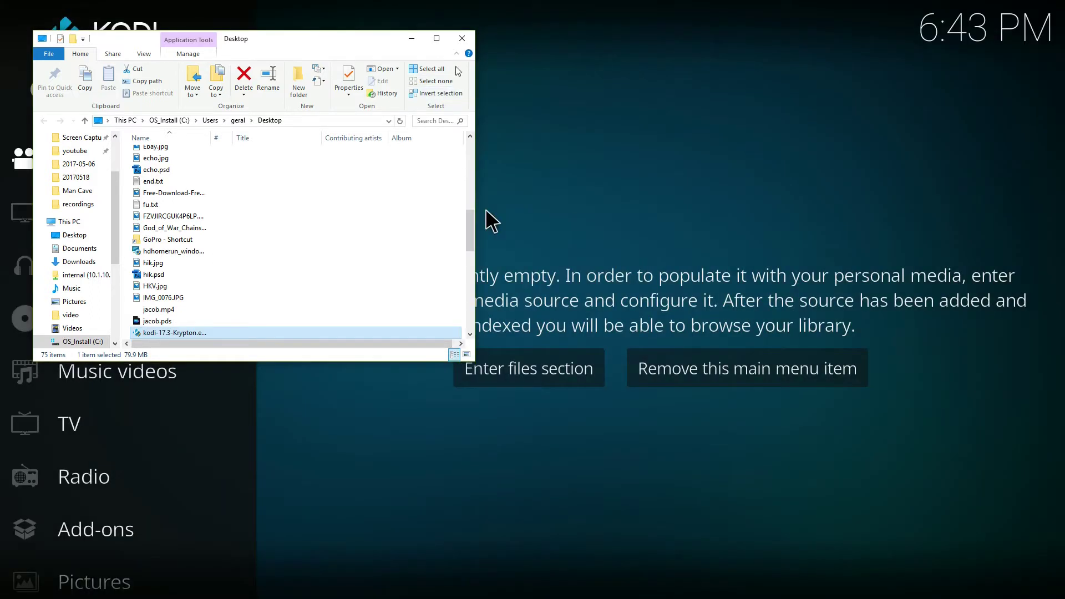
click(462, 38)
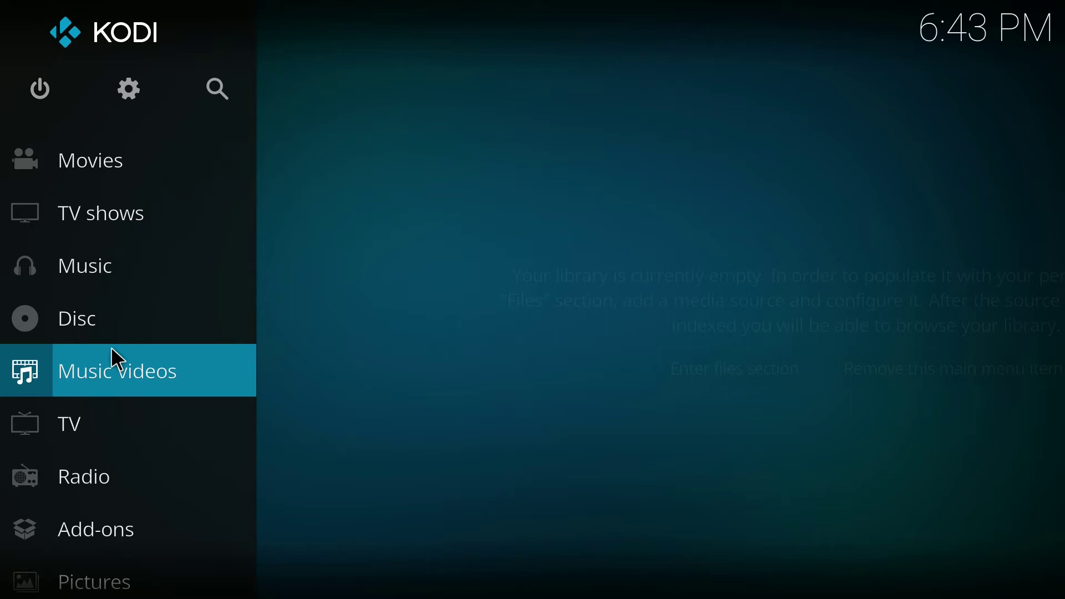
Step: Look through the home menu sections from Music videos down to Add-ons and Videos
key(Down)
key(Down)
key(Down)
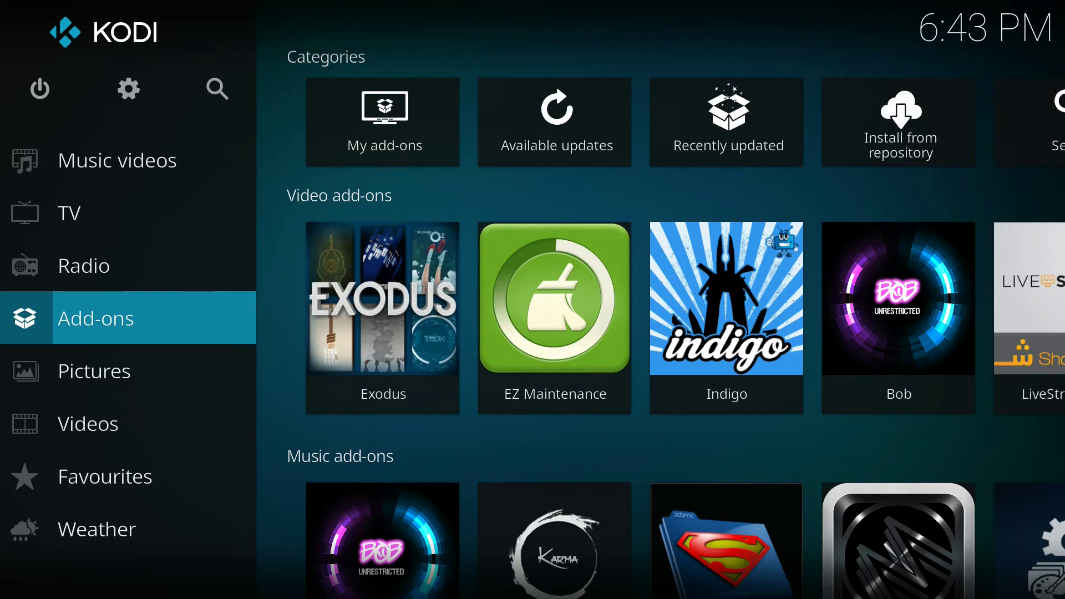
key(Down)
key(Down)
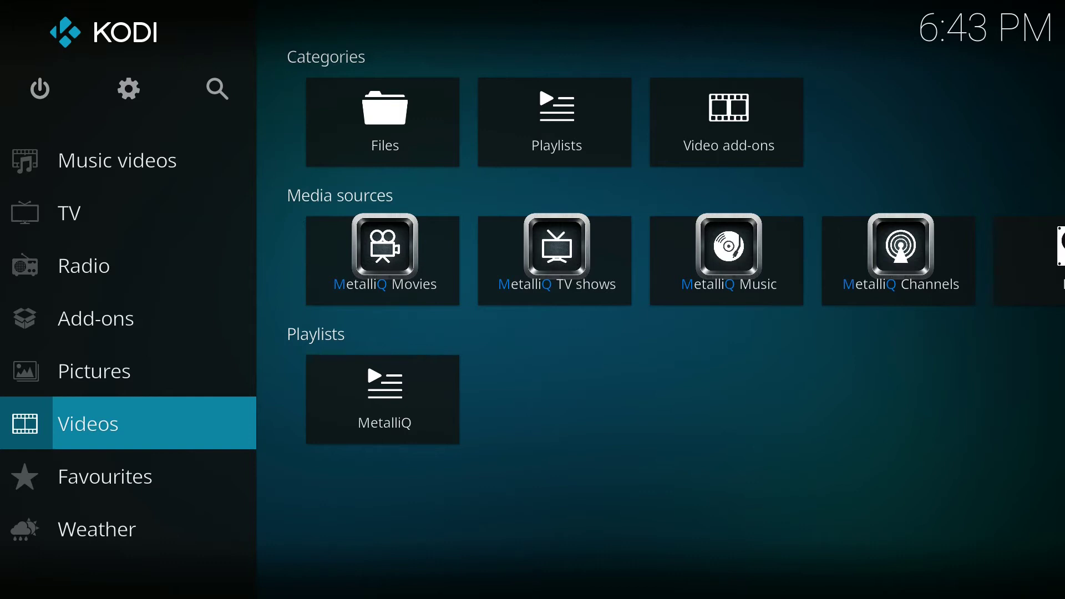
Step: Return to the start of the home menu and open Kodi's system settings page
key(Up)
key(Up)
key(Up)
key(Up)
key(Up)
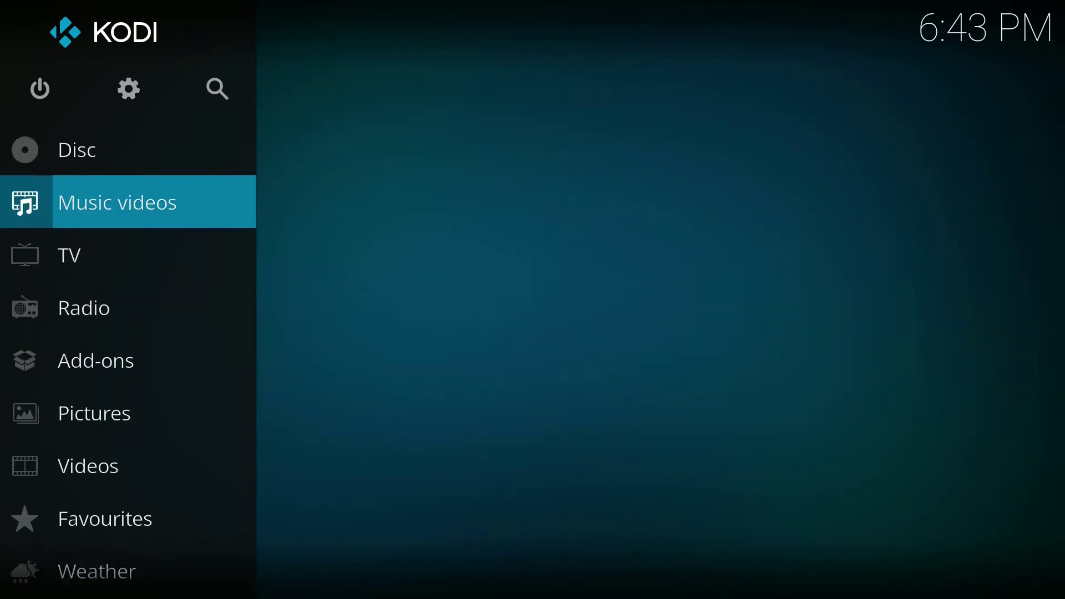
key(Up)
key(Up)
key(Up)
key(Up)
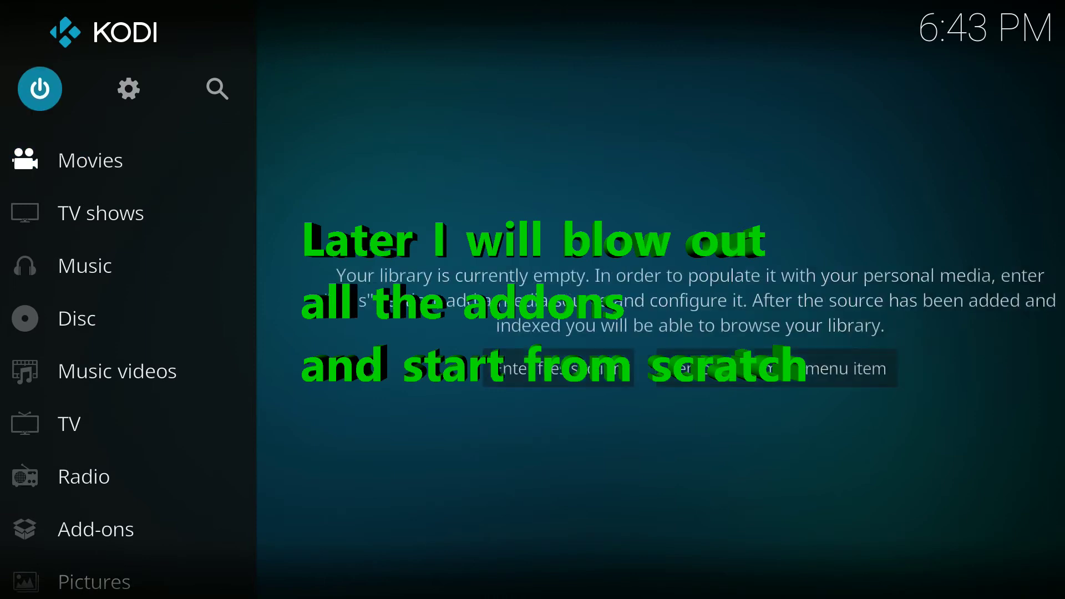
key(Right)
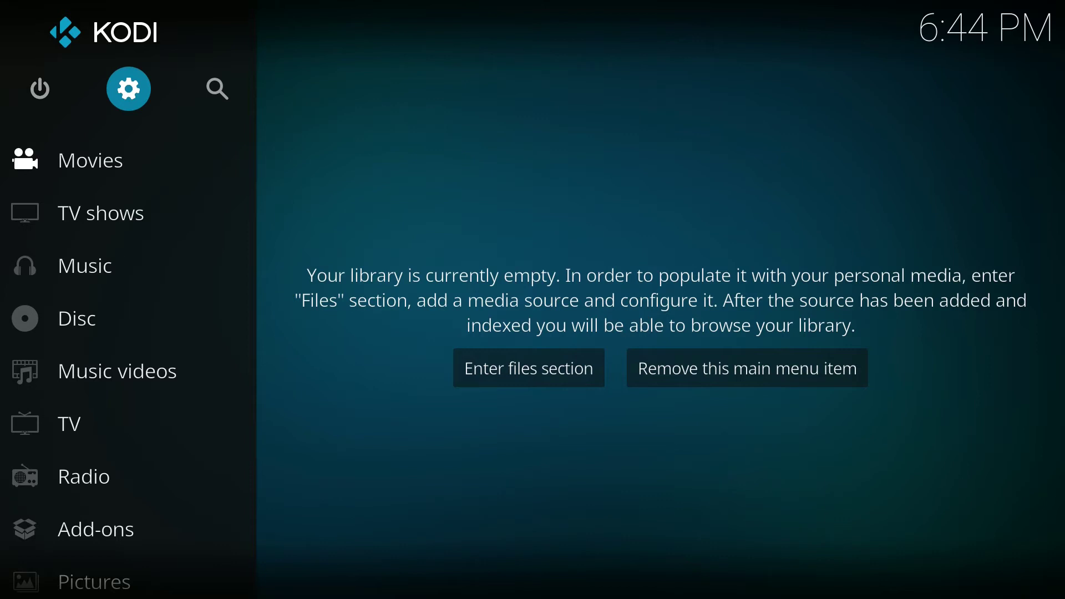
key(Return)
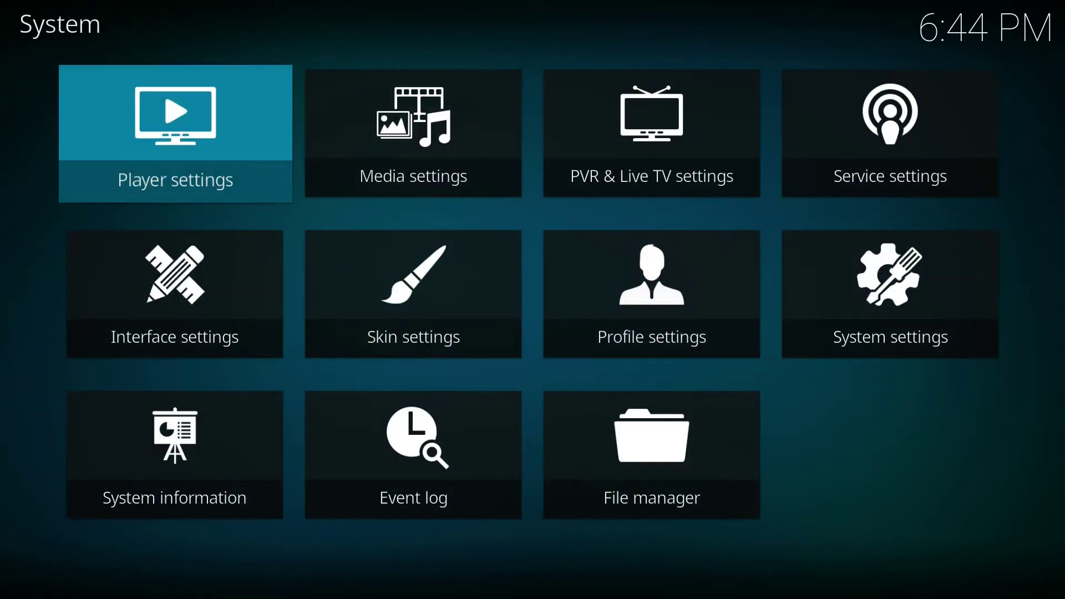
Step: Open the File manager from the system settings page
key(Down)
key(Down)
key(Right)
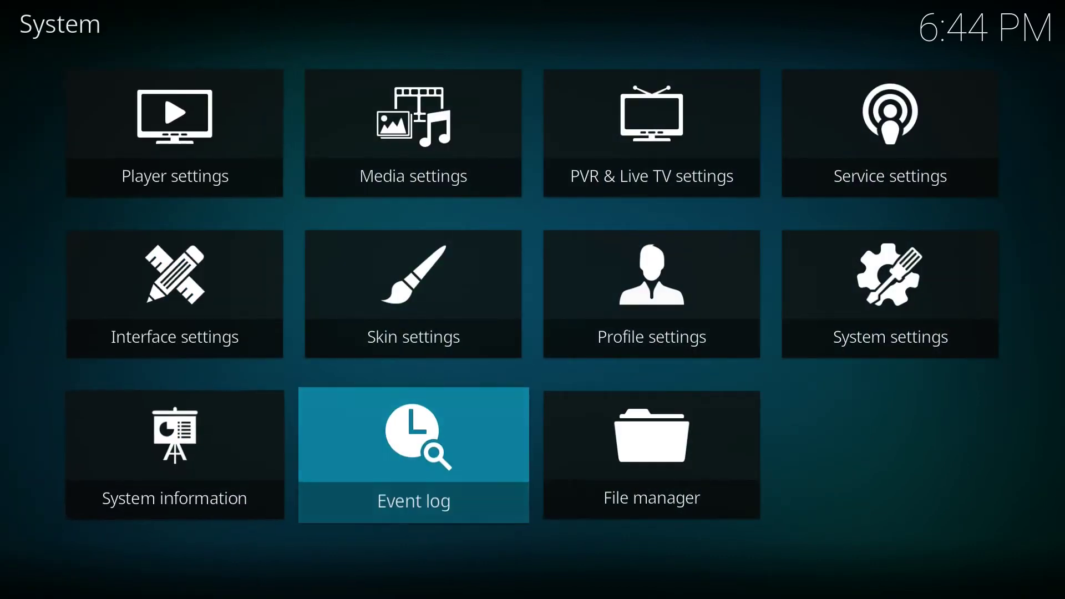
key(Right)
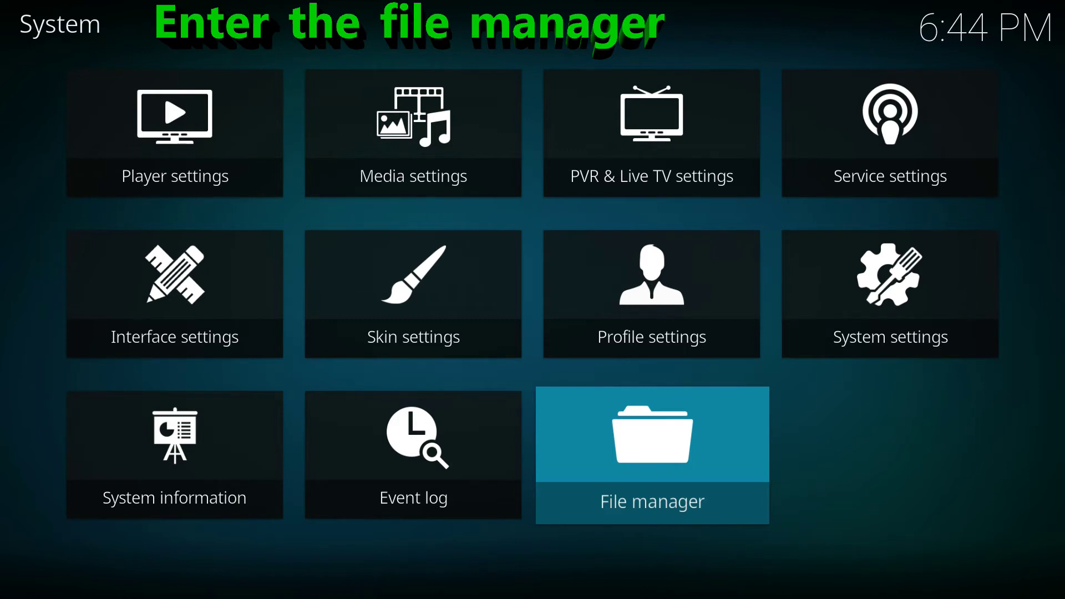
key(Return)
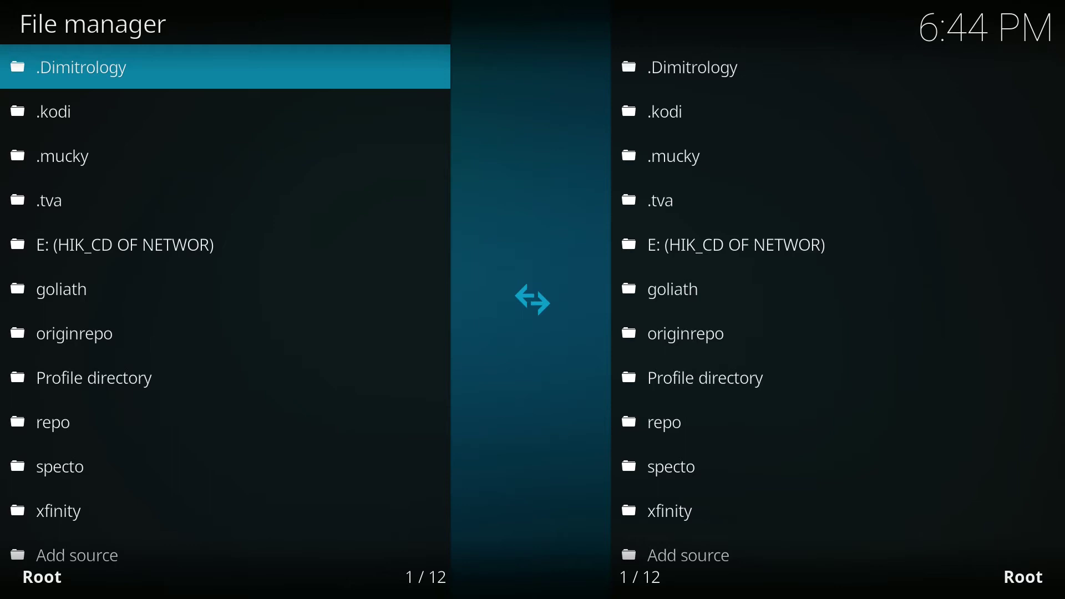
Step: Start adding a new file source from the end of the File manager's source list
key(Down)
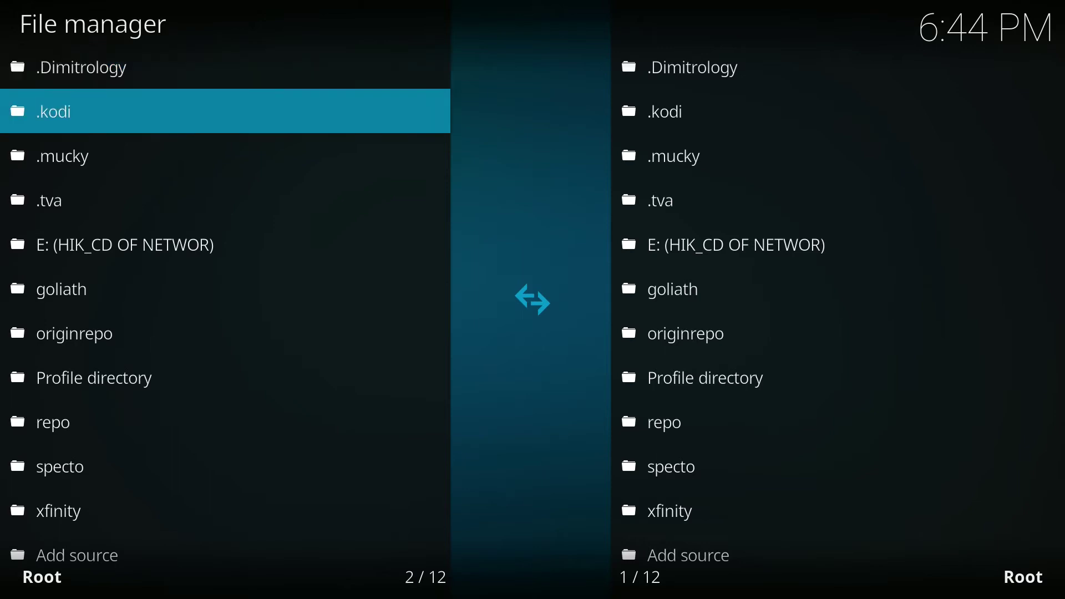
key(Down)
key(Down)
key(Down)
key(Down)
key(Down)
key(Down)
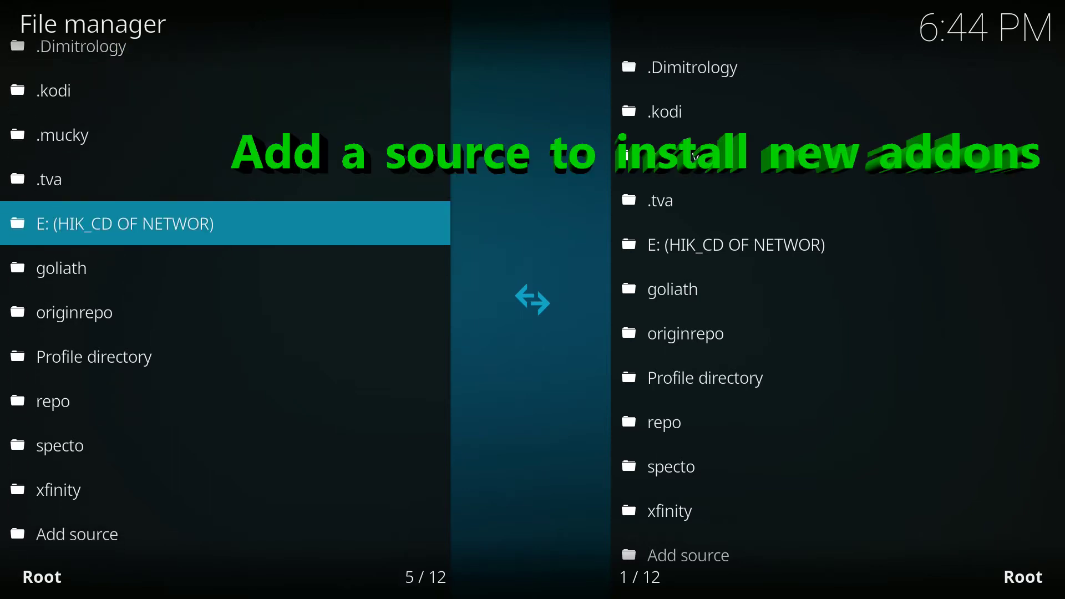
key(Down)
key(Down)
key(Down)
key(Down)
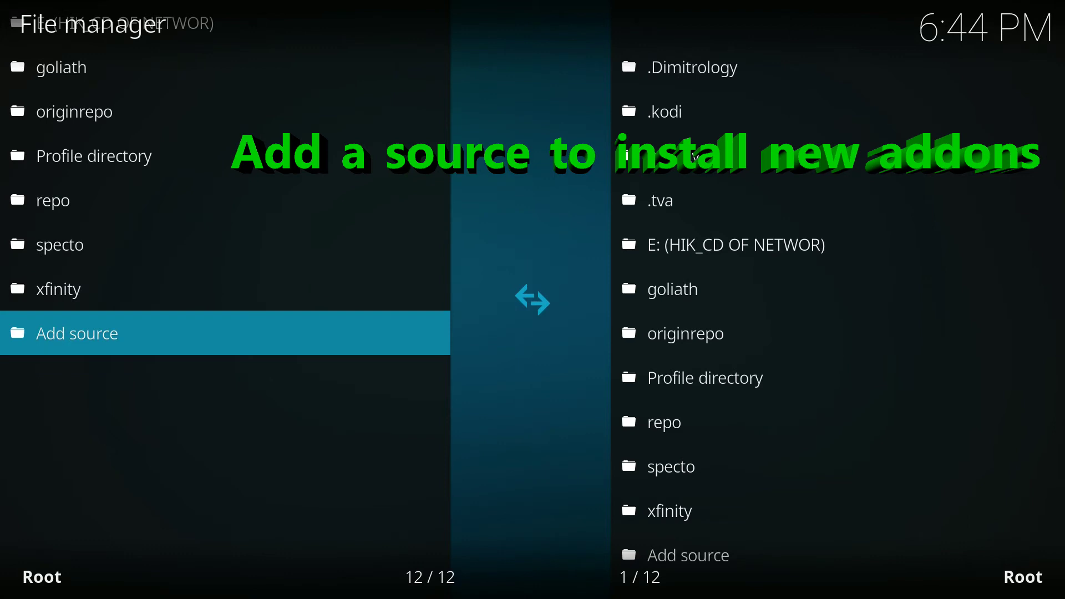
key(Return)
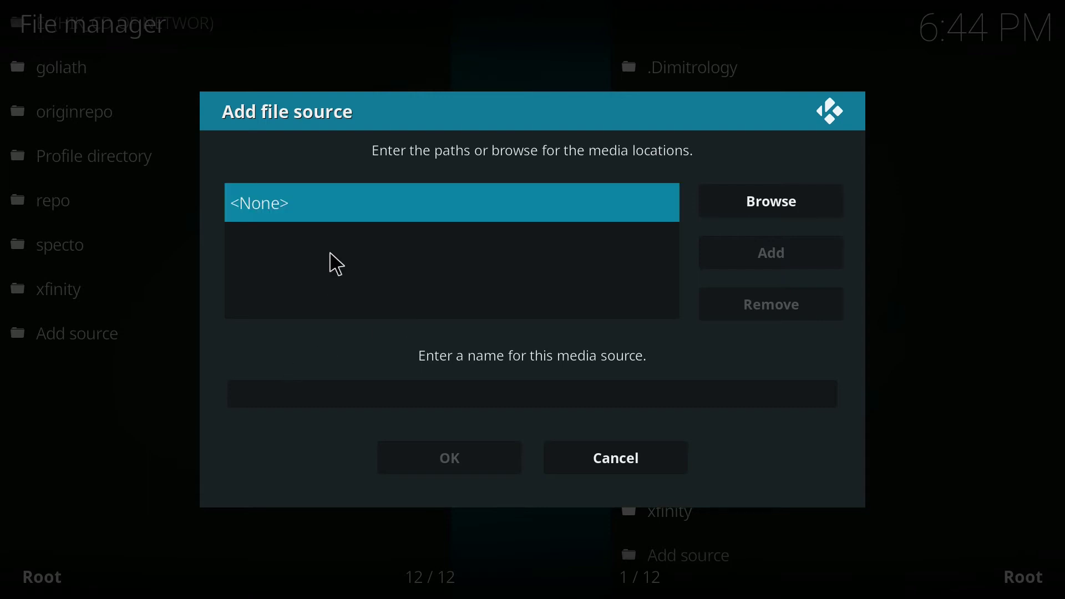
click(321, 209)
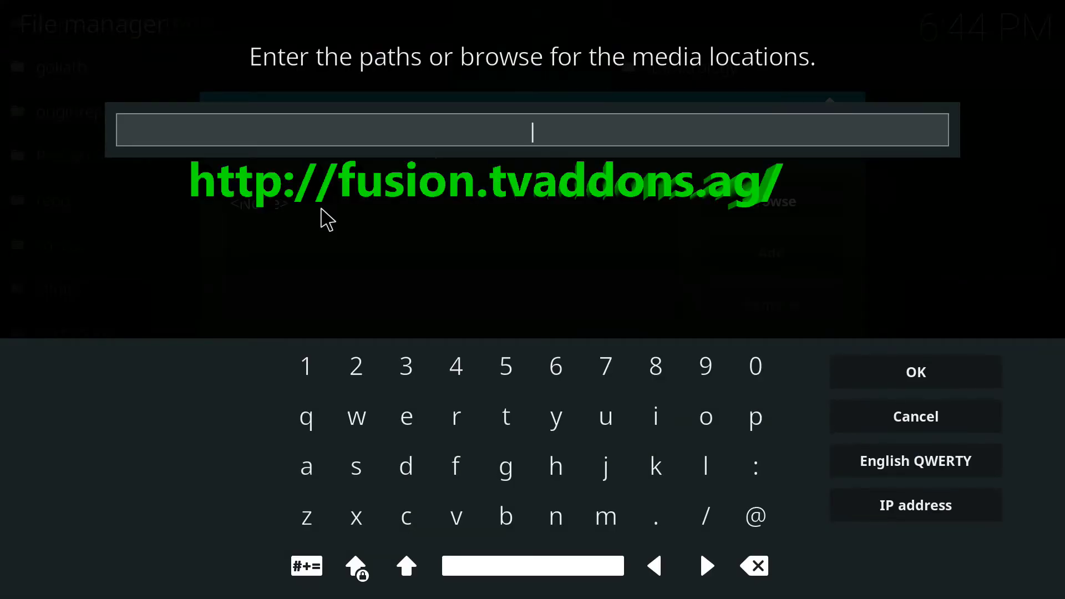
text(http)
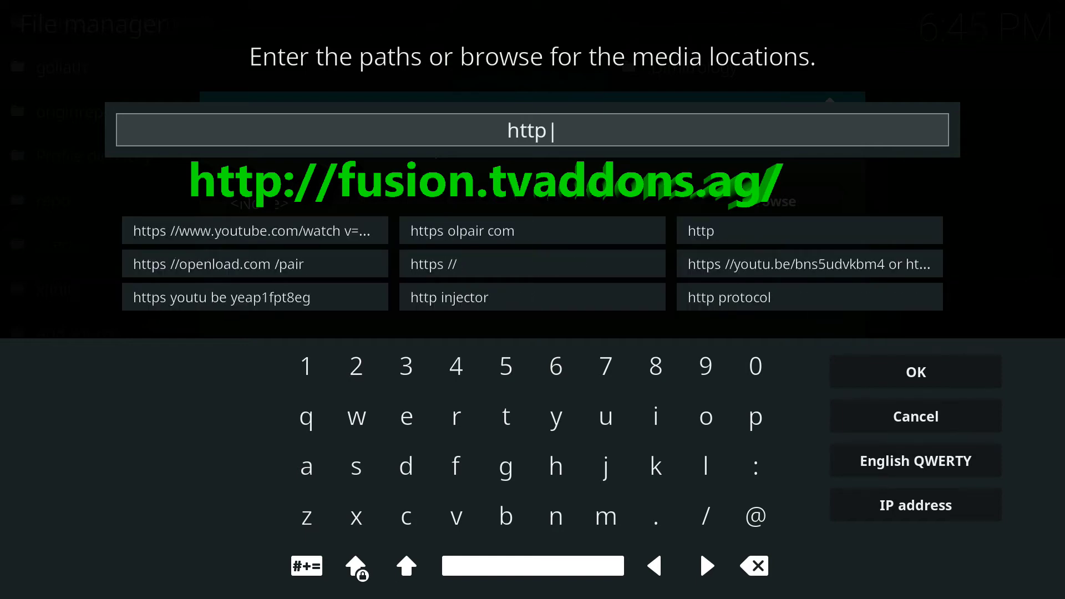
key(Return)
text(:)
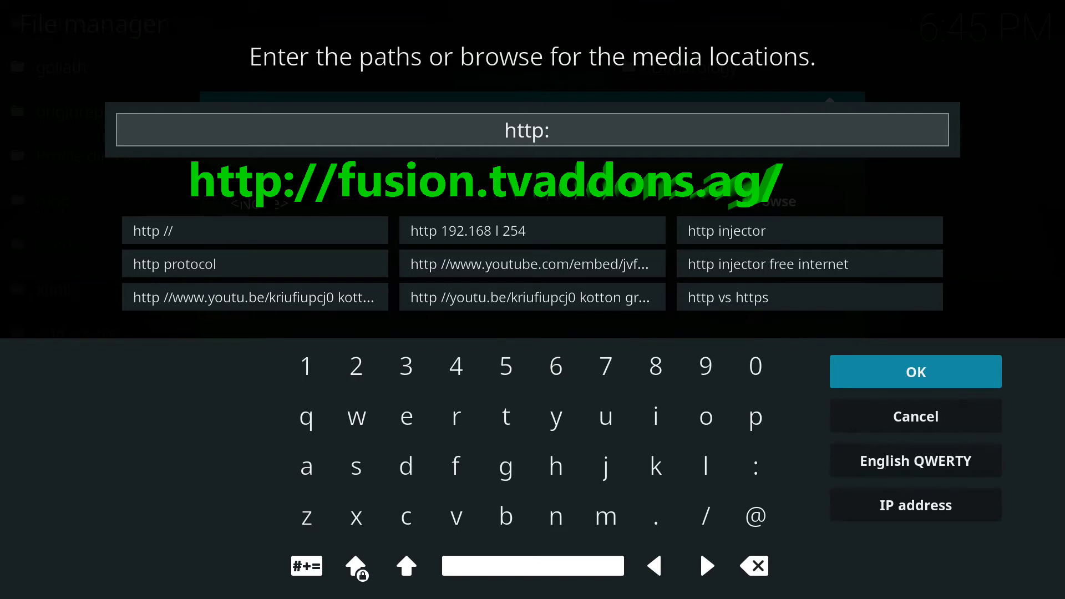
text(\\)
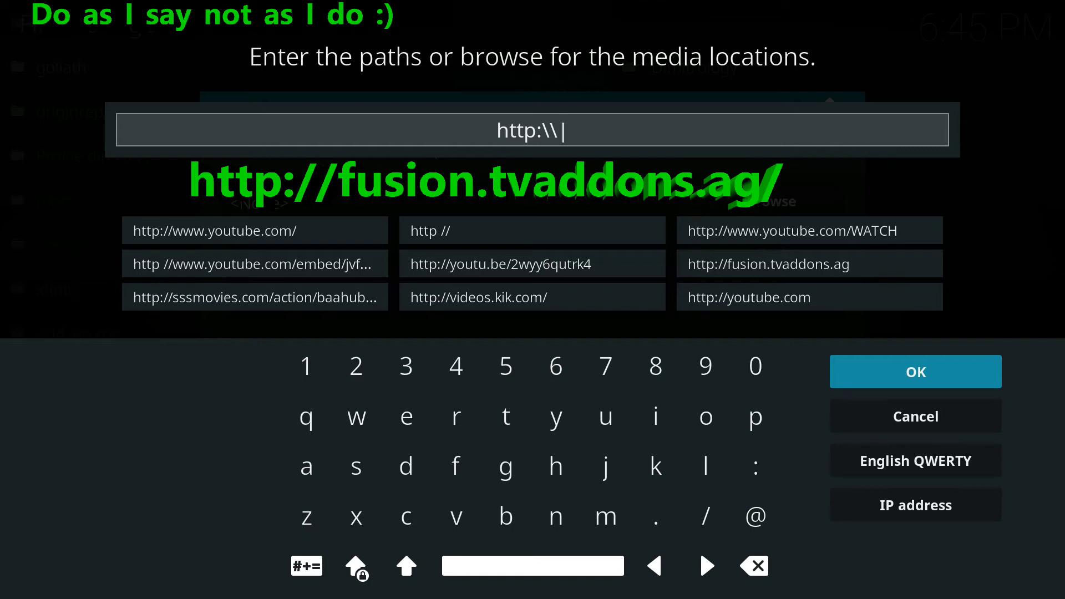
key(Down)
key(Up)
key(Up)
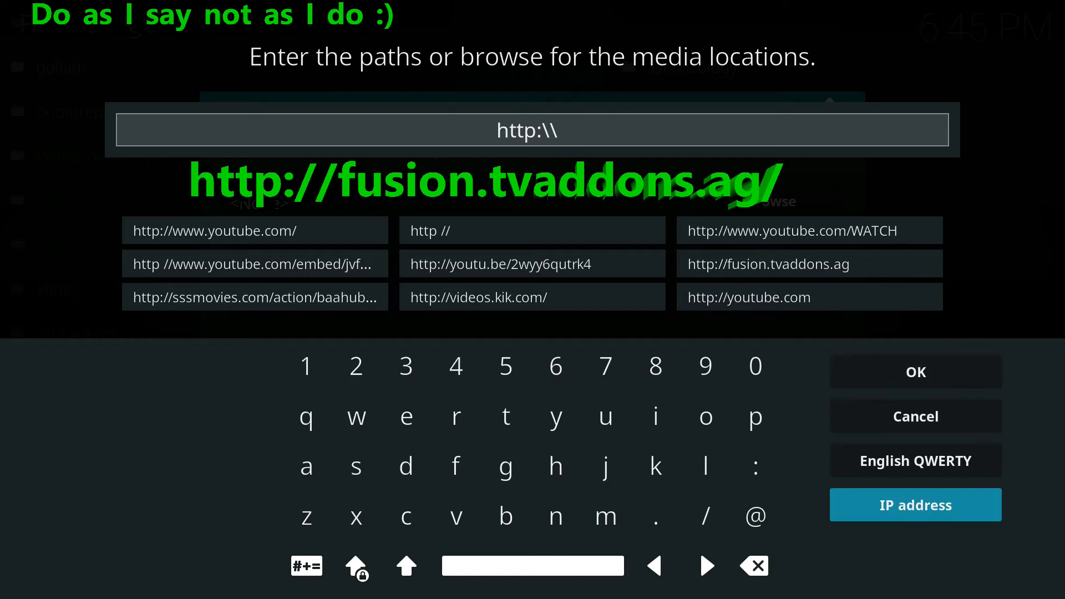
click(860, 266)
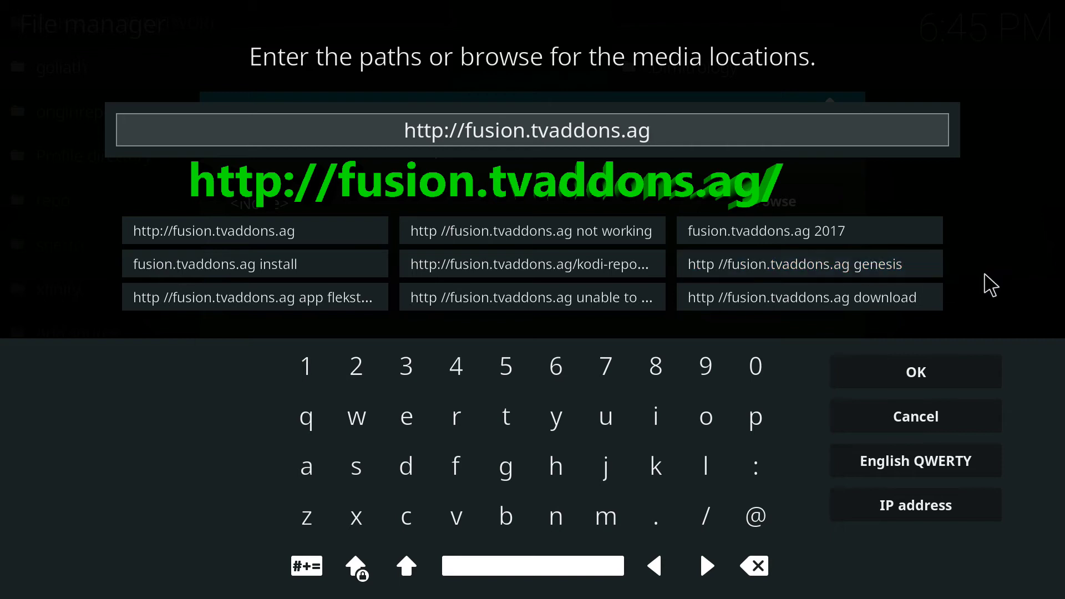
click(934, 377)
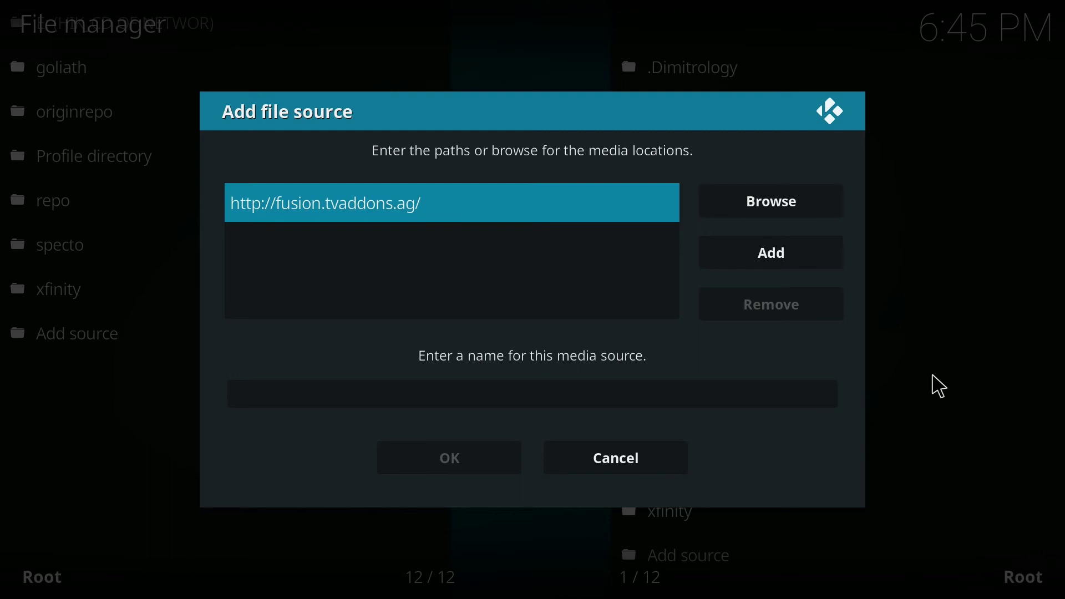
Step: Name the media source .indigo and save the new file source
click(492, 400)
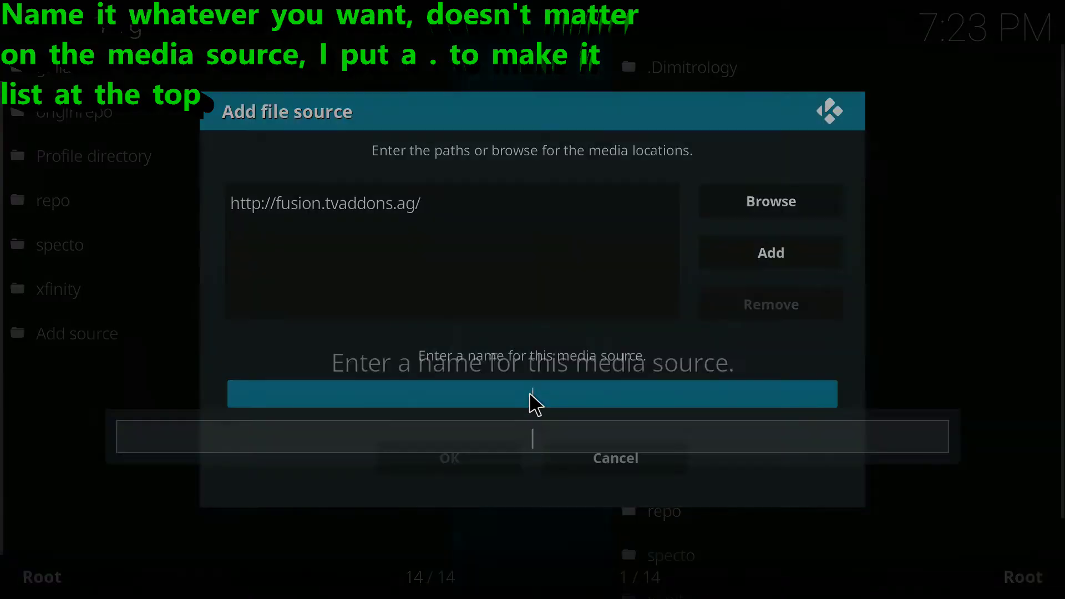
click(529, 392)
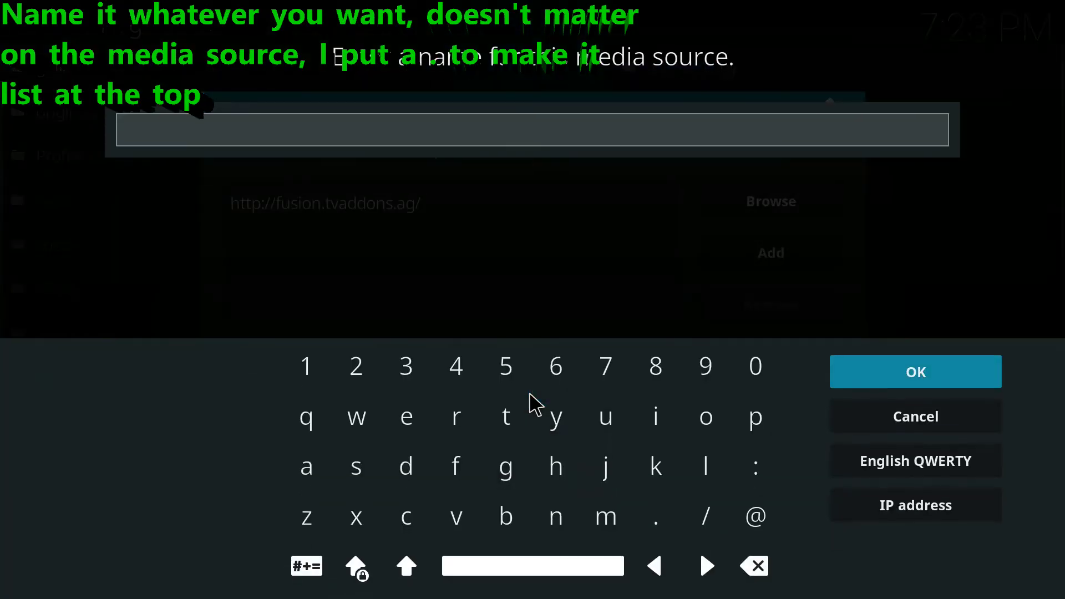
text(.in)
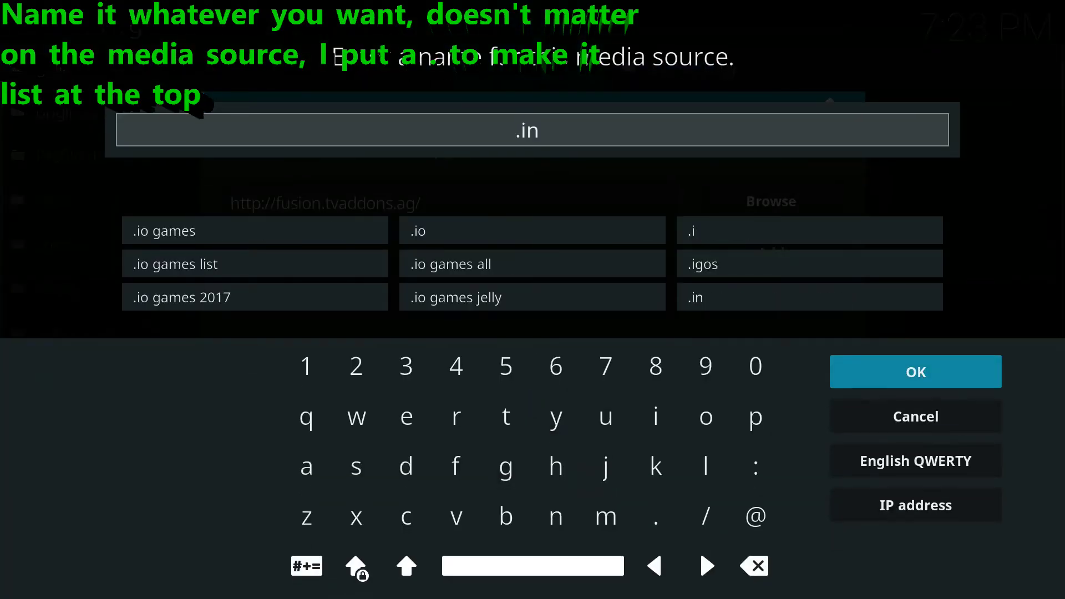
text(dig)
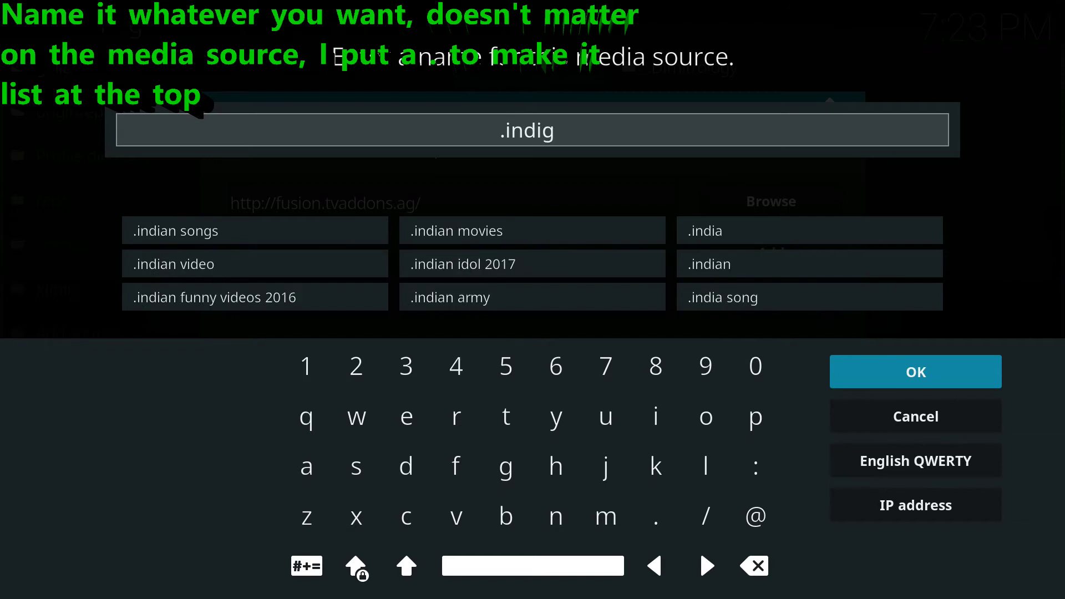
text(o)
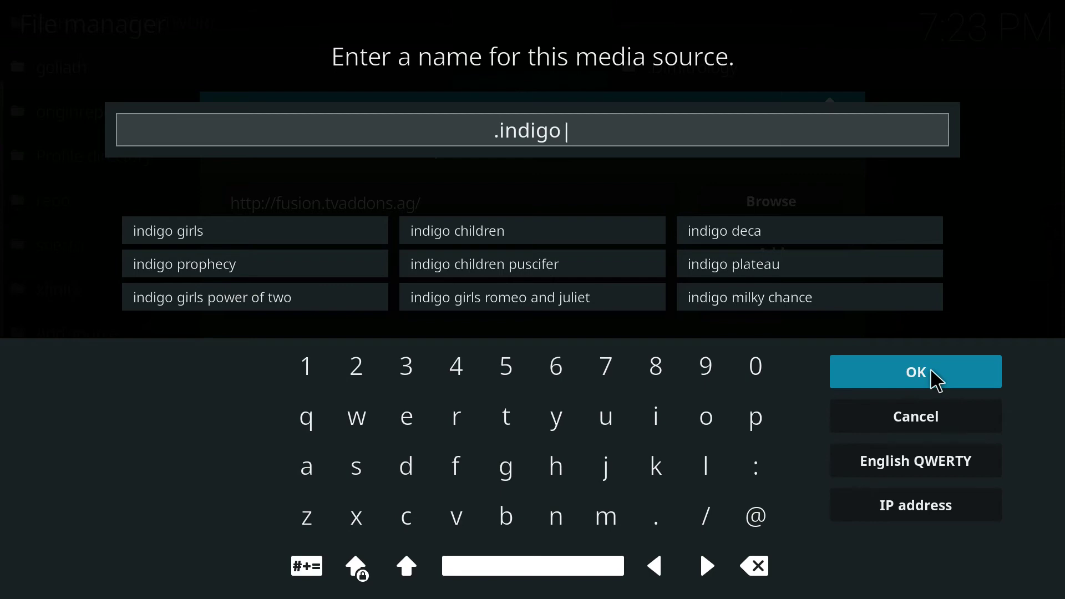
click(937, 382)
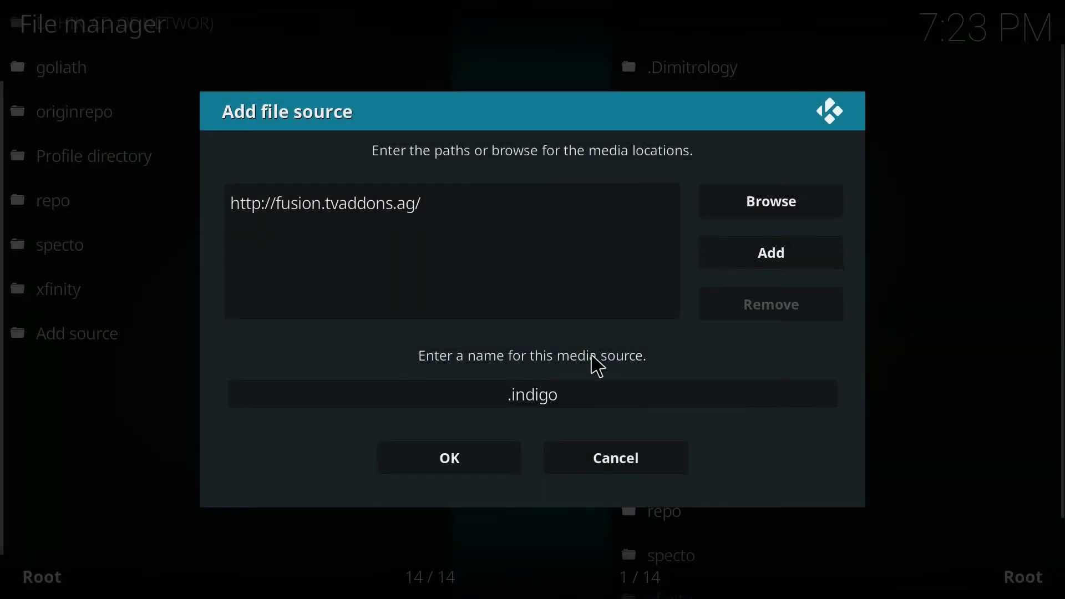
click(455, 463)
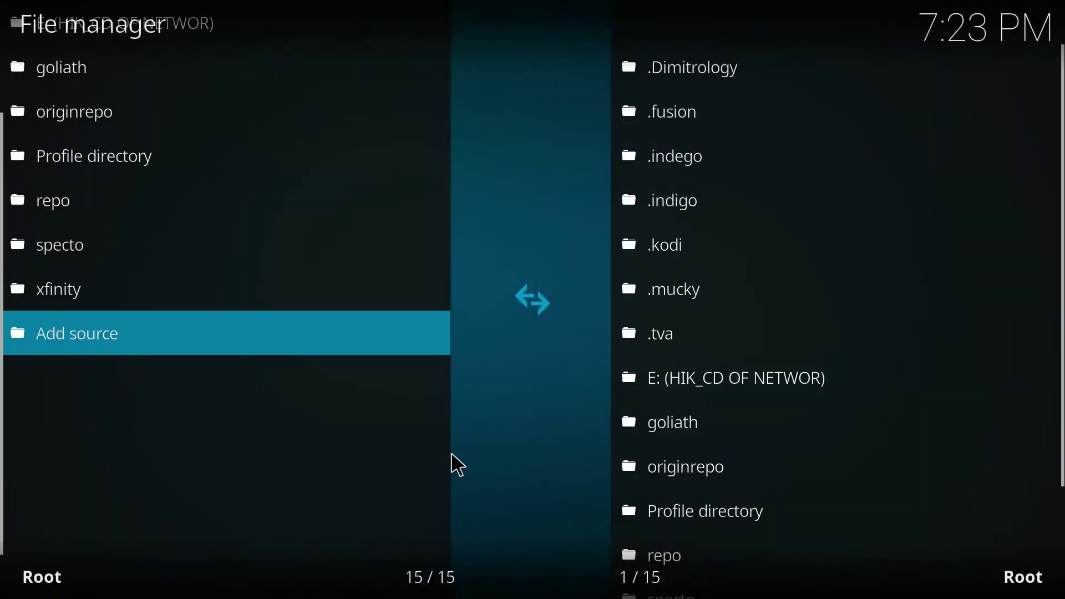
Step: Look through the File manager's source list from its end back up to the first entry
key(Up)
key(Up)
key(Up)
key(Up)
key(Up)
key(Up)
key(Up)
key(Up)
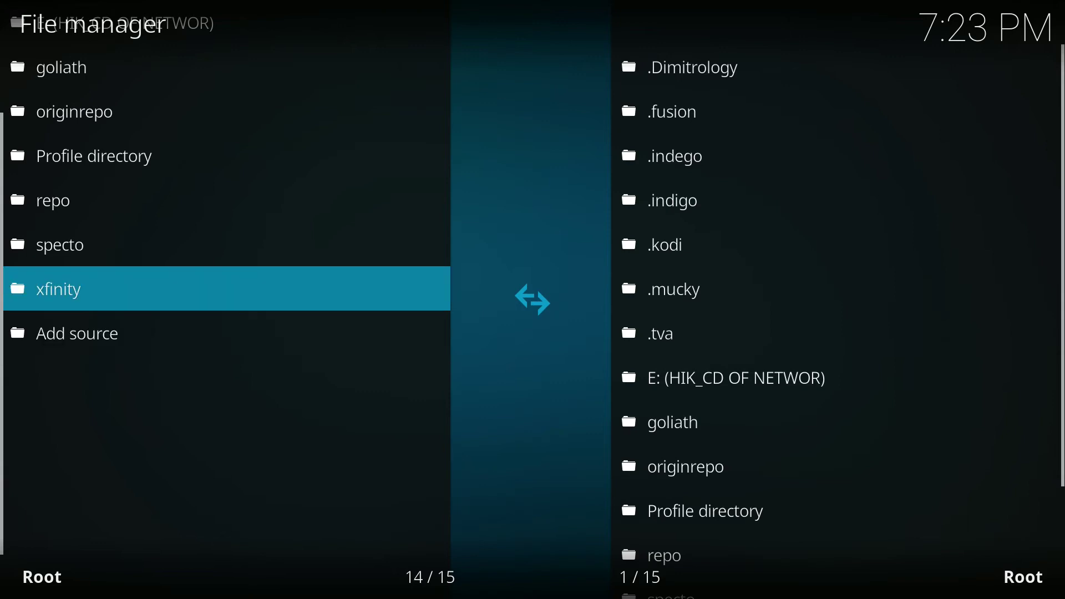
key(Up)
key(Up)
key(Up)
key(Up)
key(Up)
key(Up)
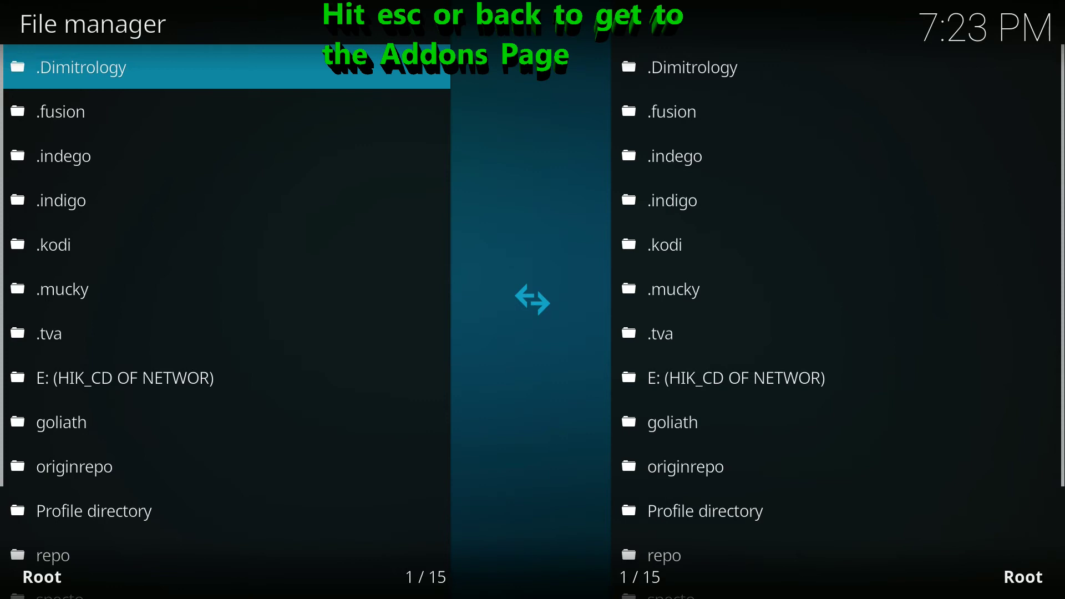
Step: Leave the File manager and open Install from zip file in the add-on browser
key(Escape)
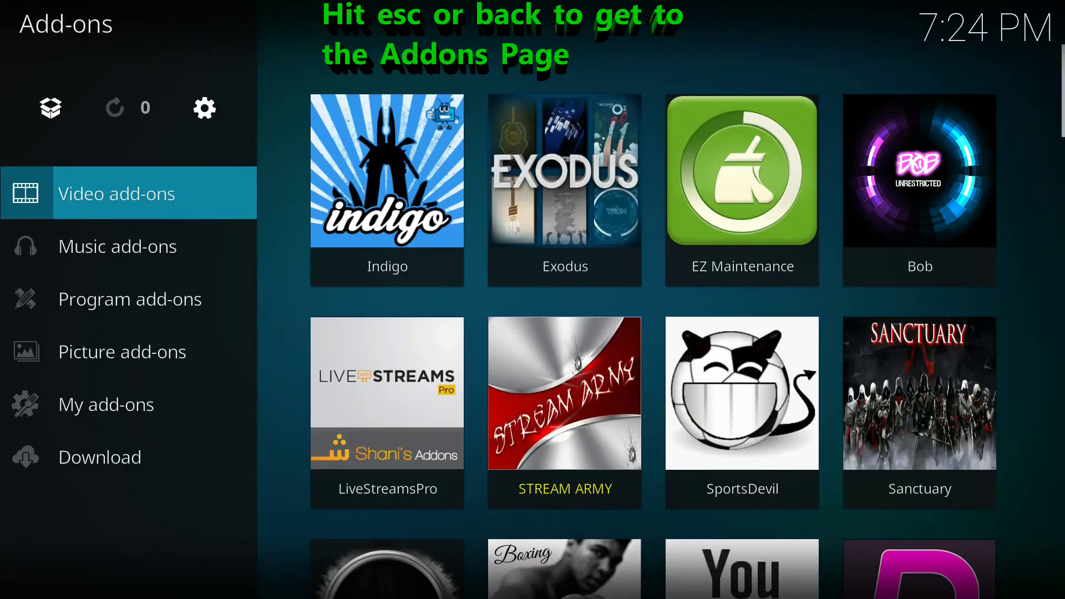
click(52, 111)
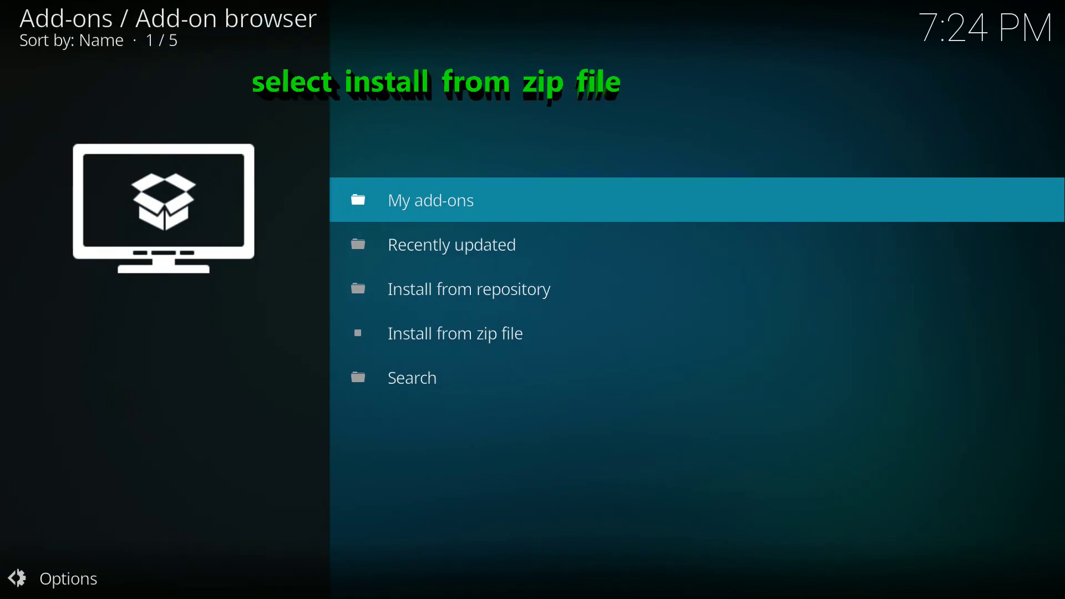
key(Down)
key(Down)
key(Down)
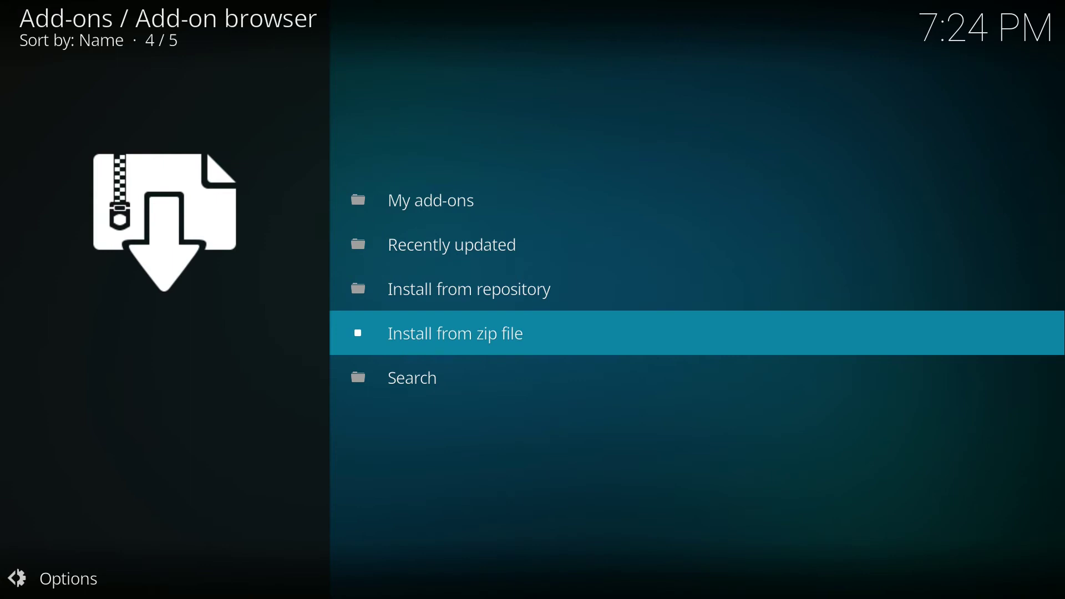
key(Return)
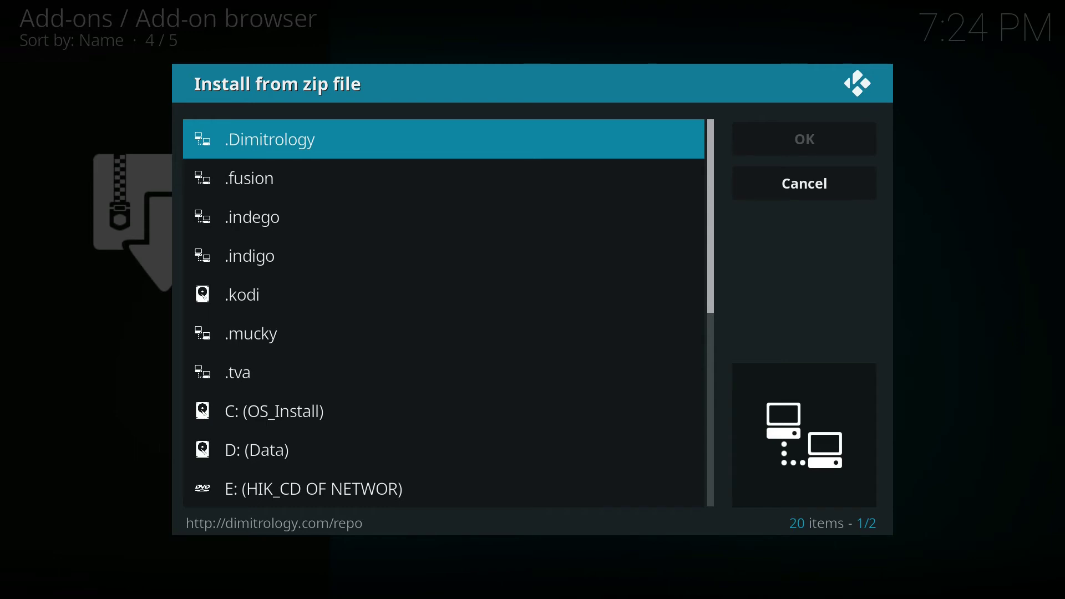
Step: Install plugin.program.indigo-2.0.1.zip from the begin-here folder of the .indigo source
key(Down)
key(Down)
key(Down)
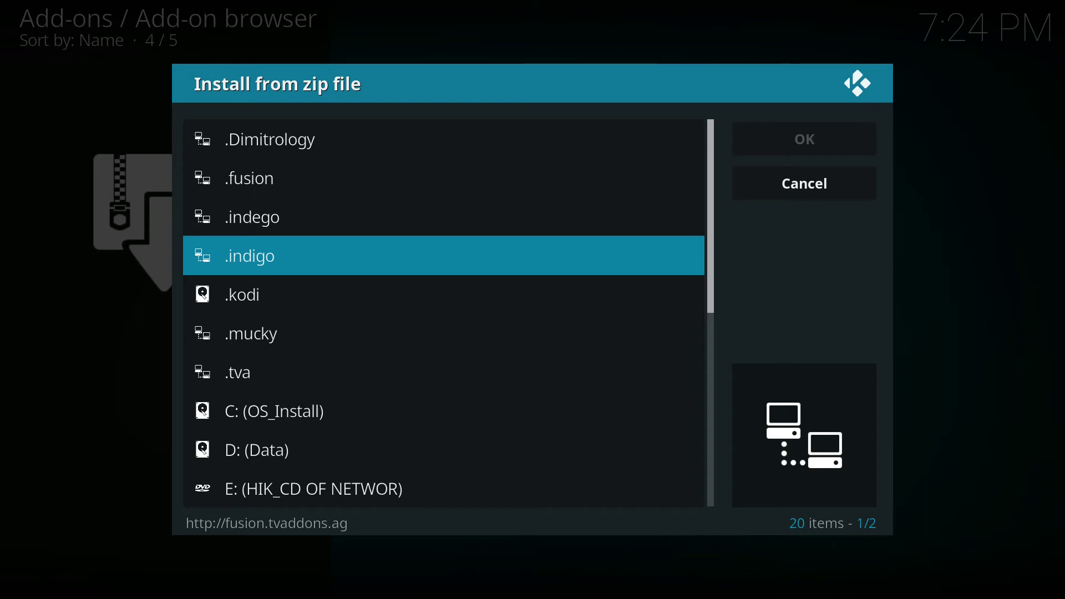
click(288, 271)
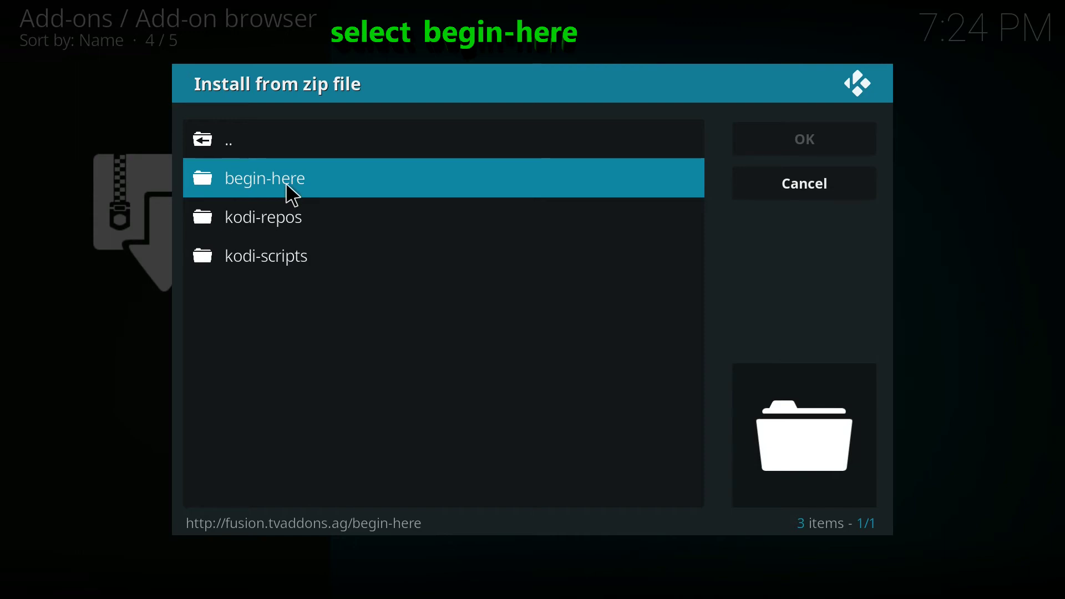
click(293, 195)
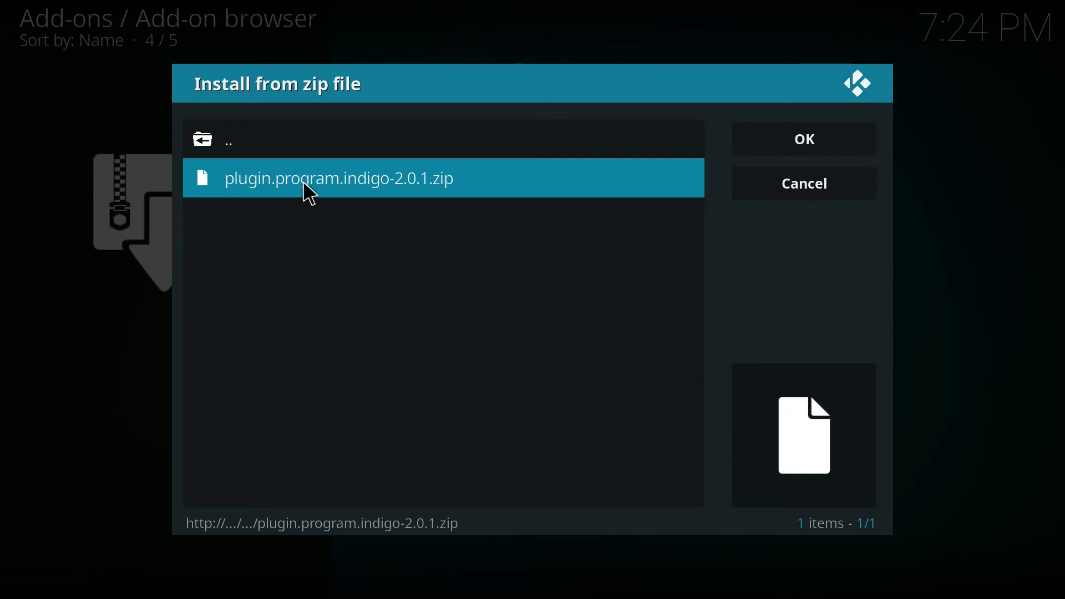
click(303, 182)
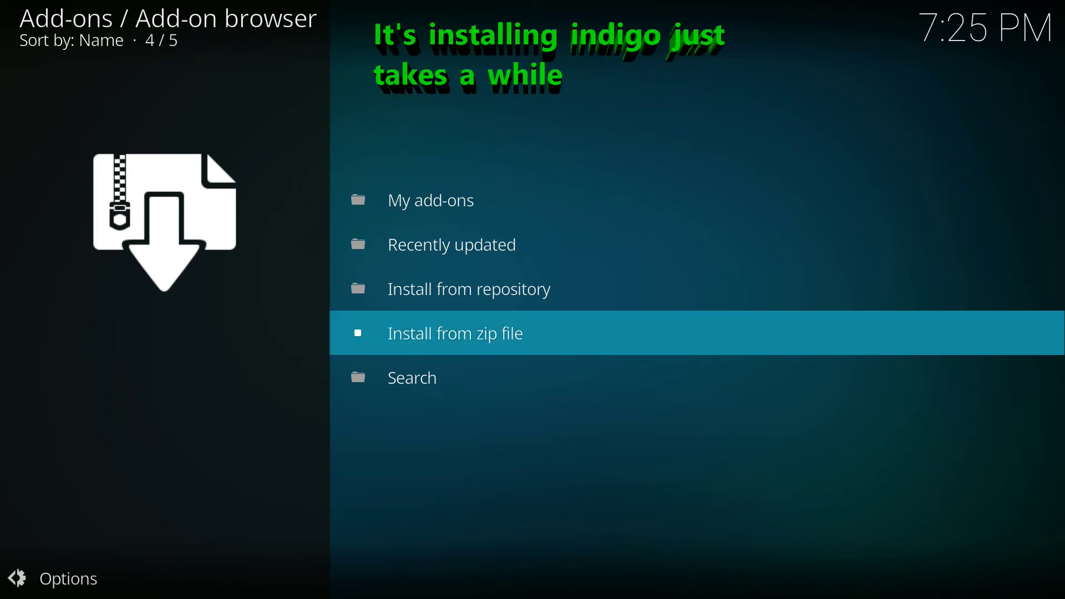
Step: Leave the add-on browser and open the Indigo video add-on from the home screen's Add-ons section
key(BackSpace)
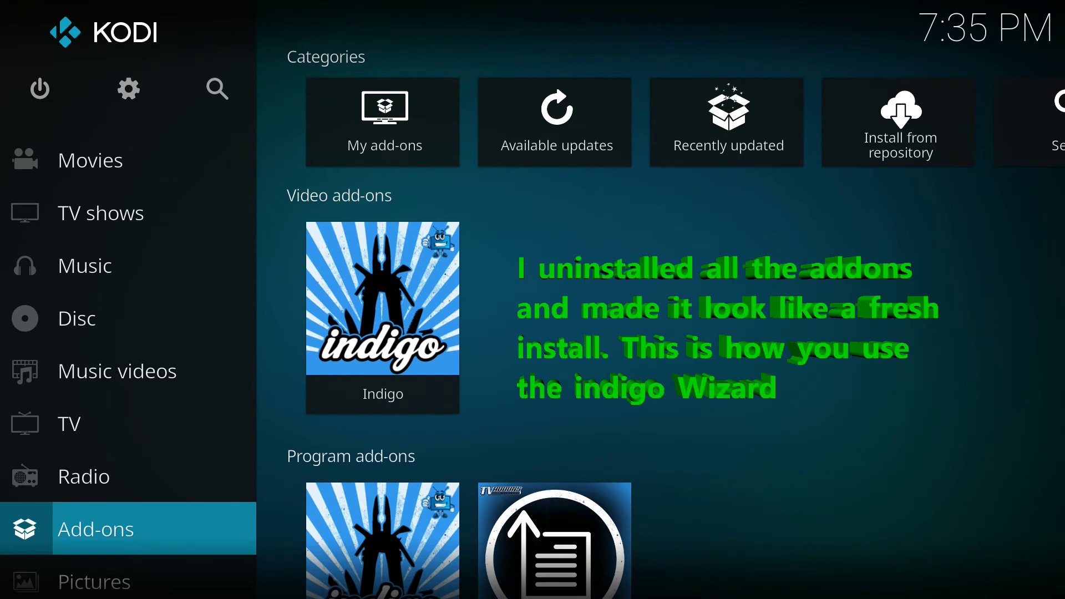
click(382, 124)
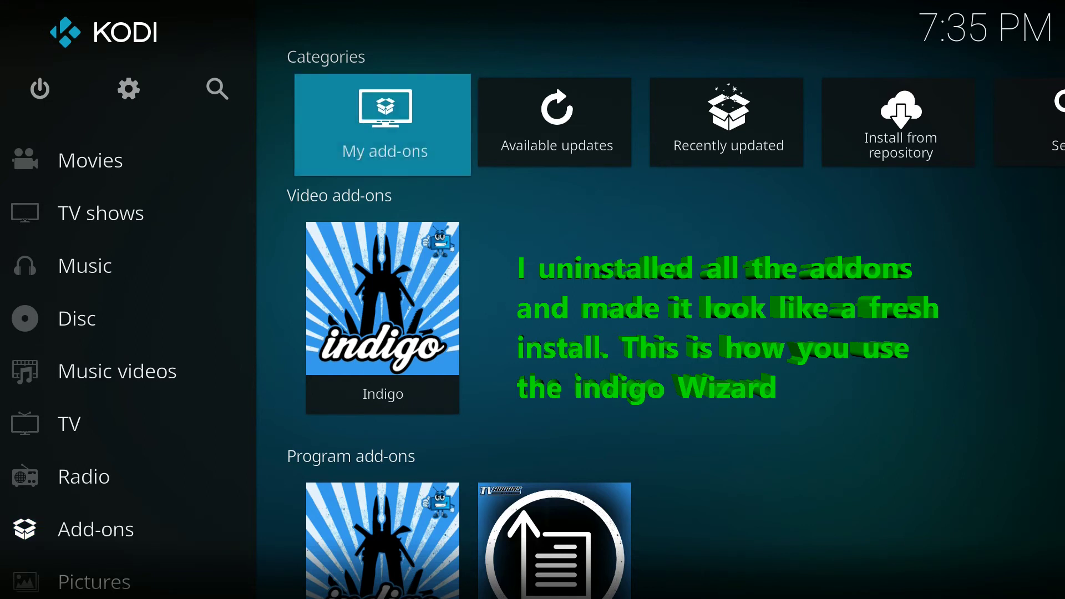
click(383, 322)
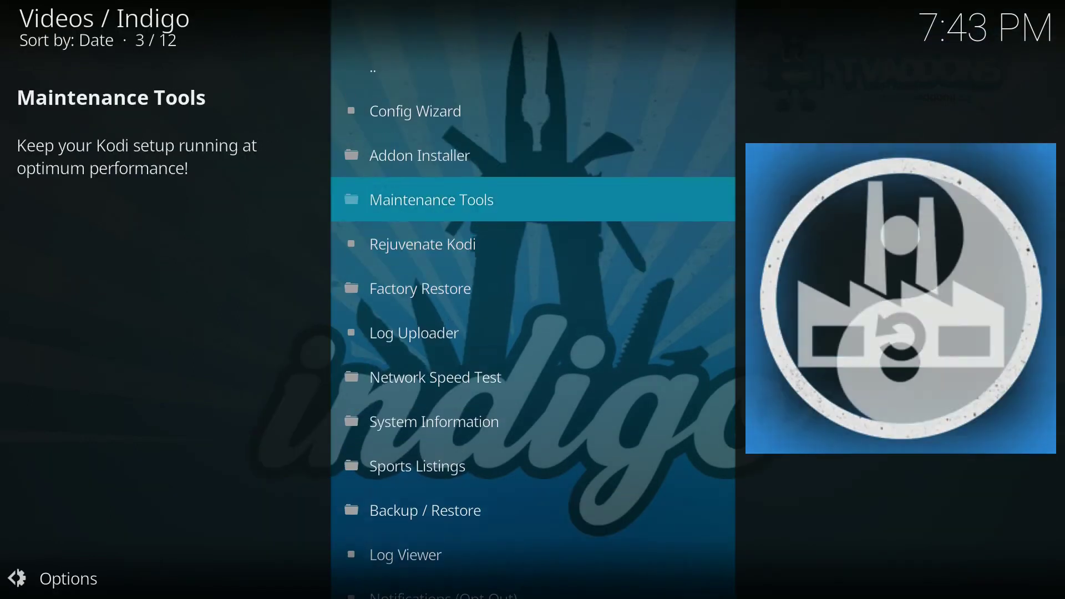
Step: Look through Indigo's menu entries and their descriptions from Config Wizard to Rejuvenate Kodi
key(Up)
key(Up)
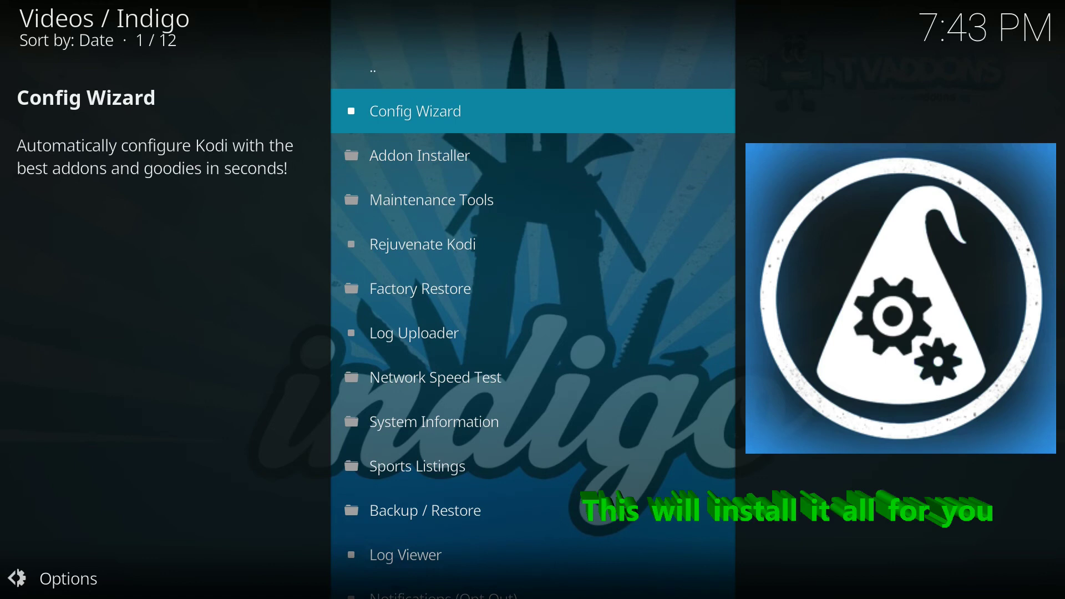
key(Down)
key(Down)
key(Down)
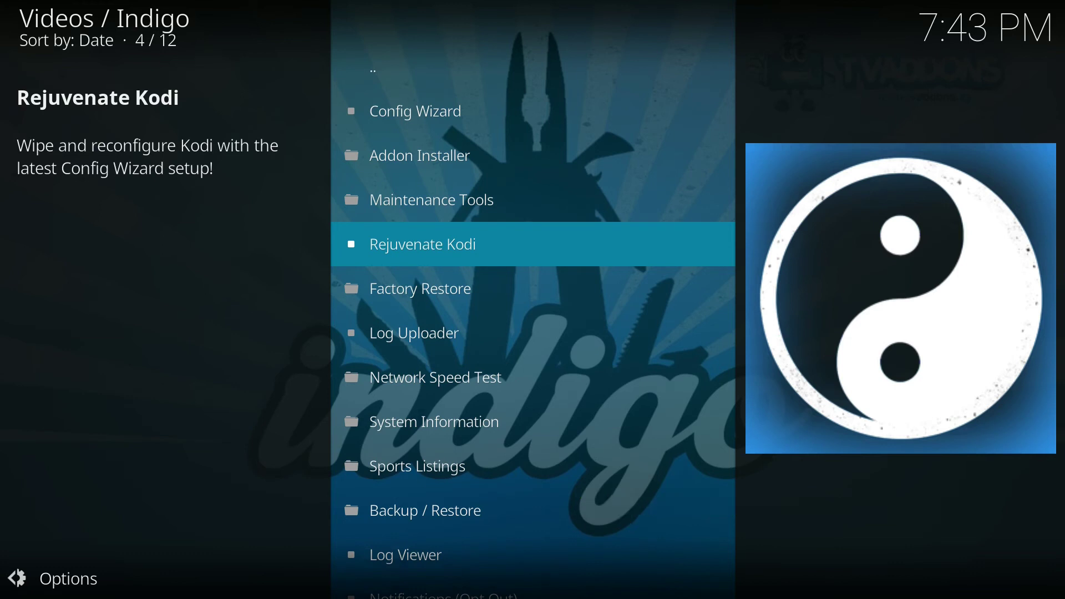
key(Up)
key(Up)
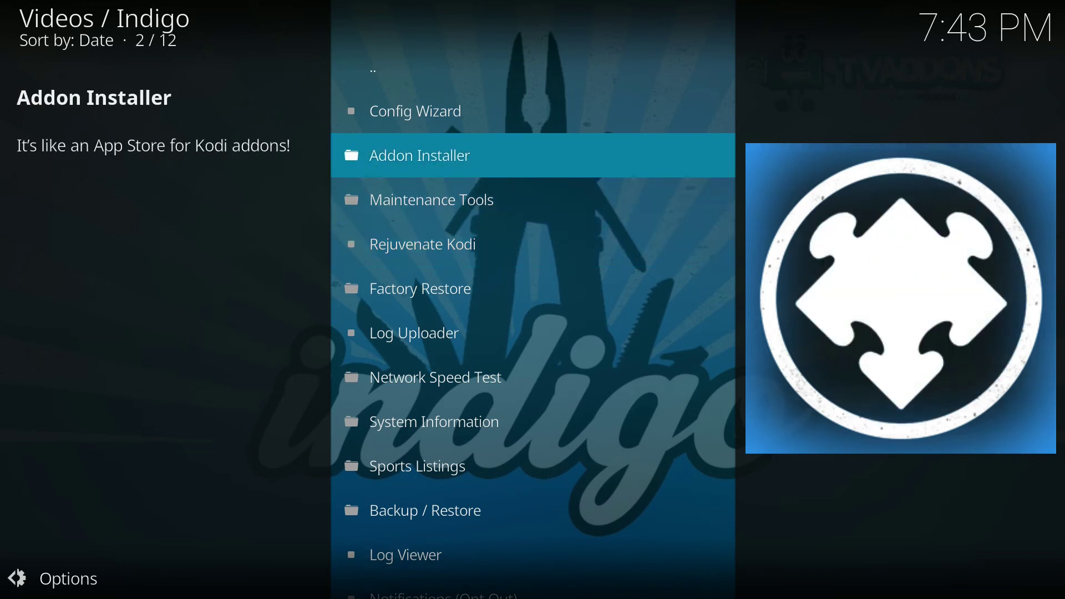
Step: Run Indigo's Config Wizard, approve the automatic installation, and exit Kodi to complete it
key(Up)
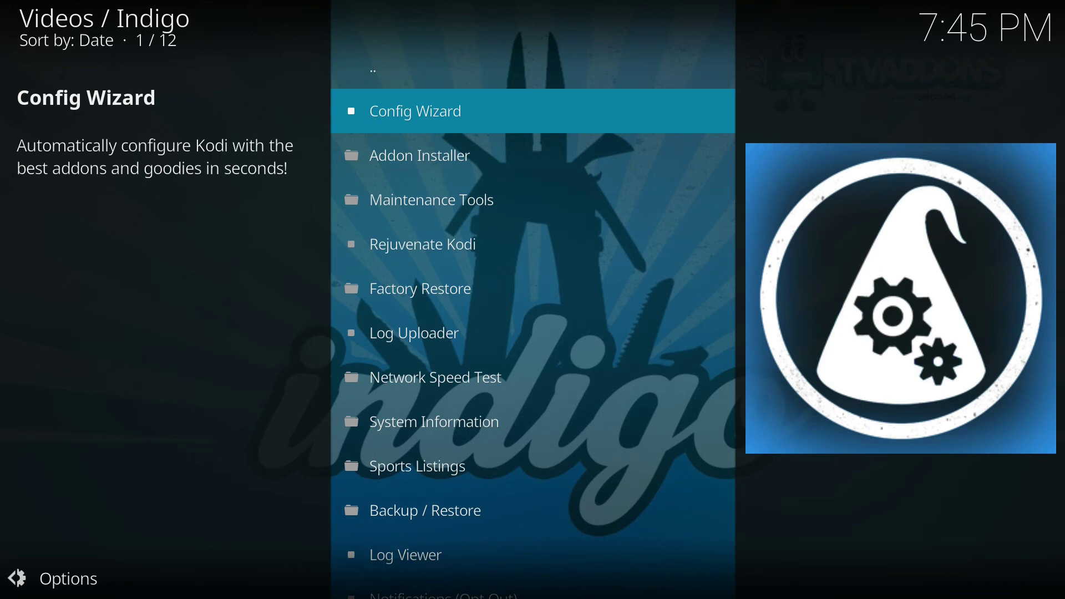
key(Return)
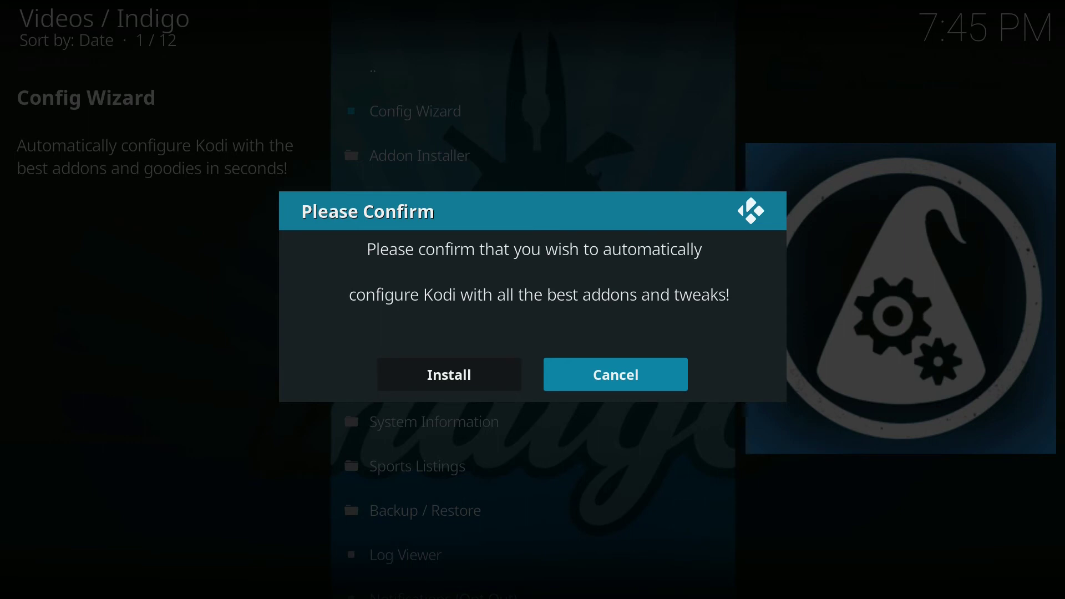
key(Left)
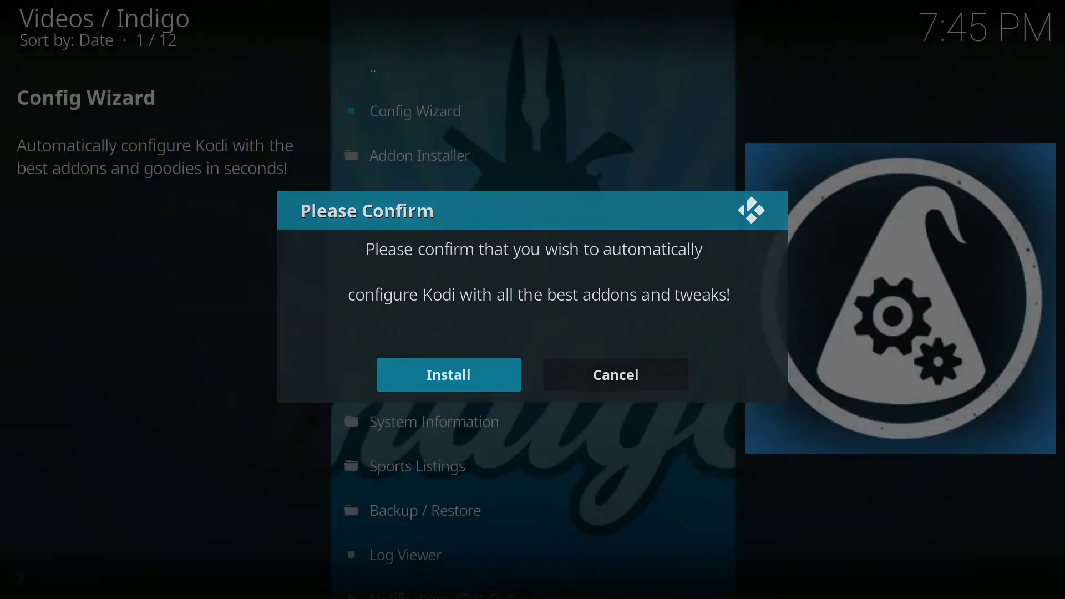
key(Return)
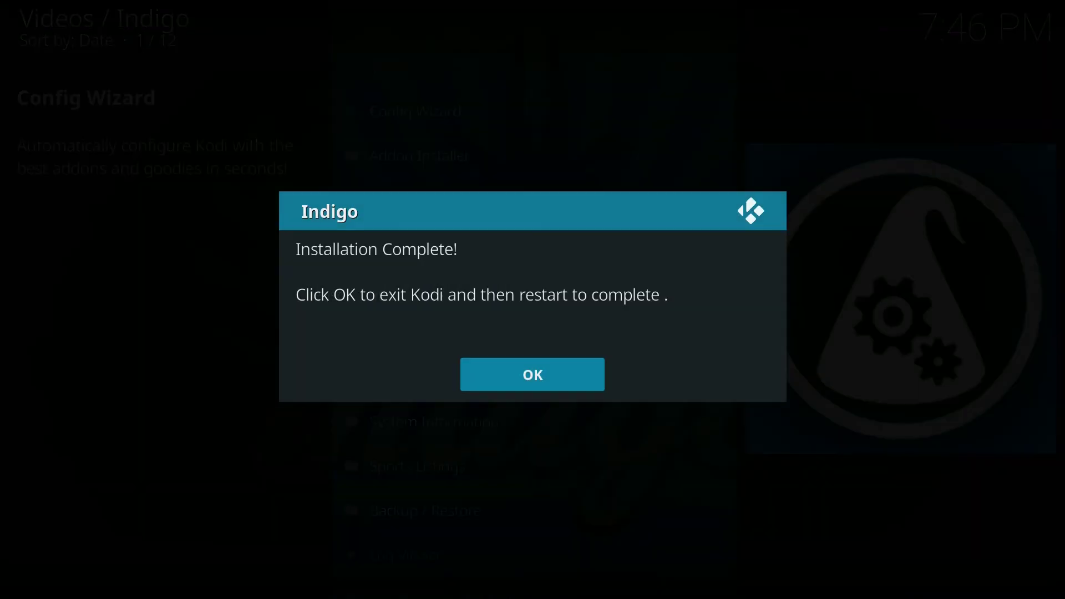
click(536, 390)
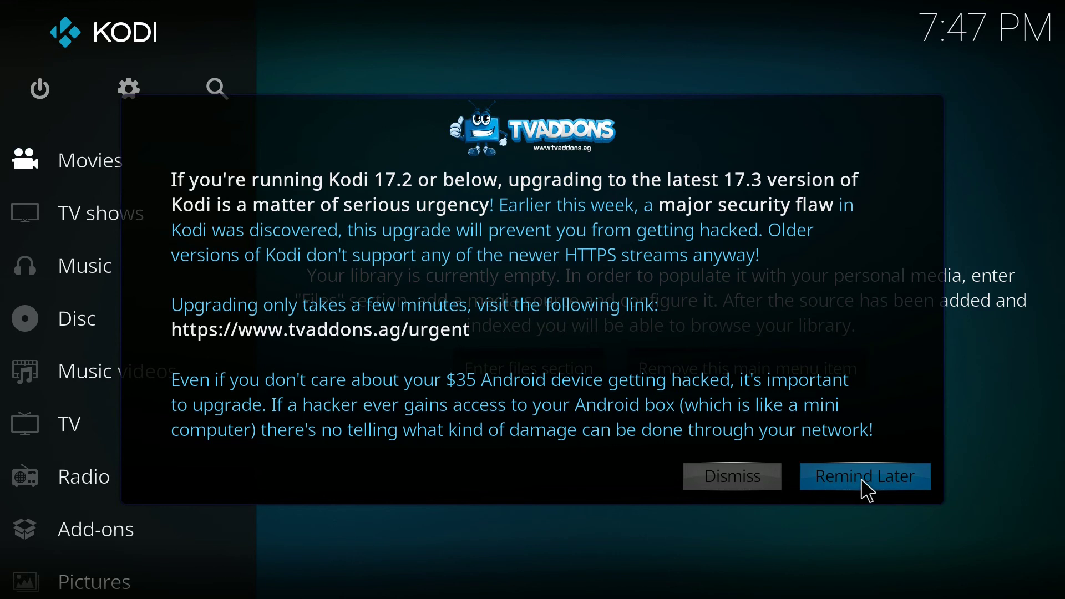
Step: Dismiss the TVADDONS upgrade notice and go to the home screen's Add-ons section
click(765, 485)
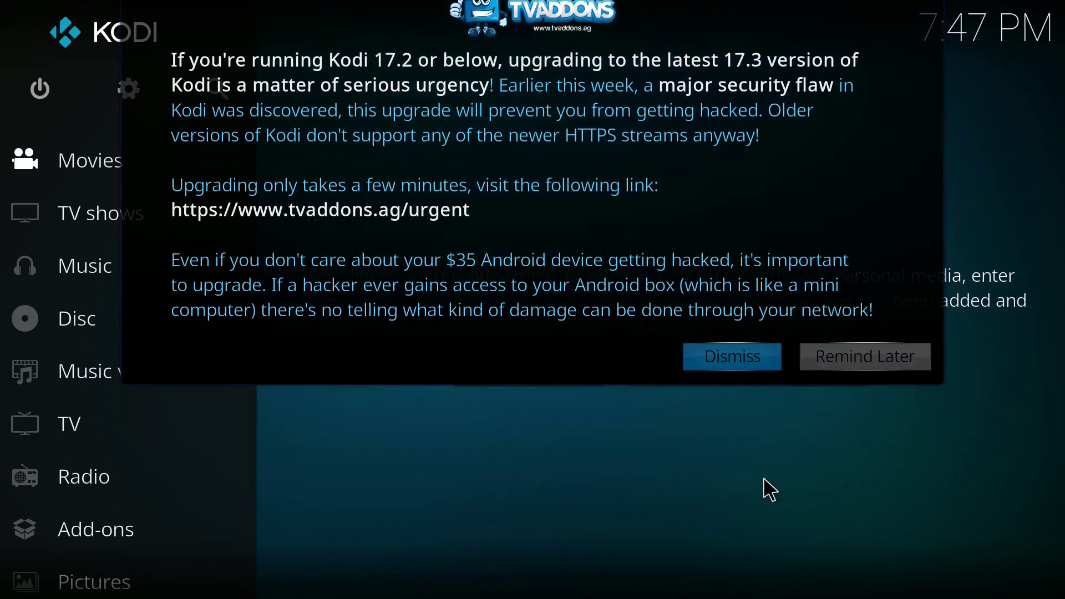
key(Down)
key(Down)
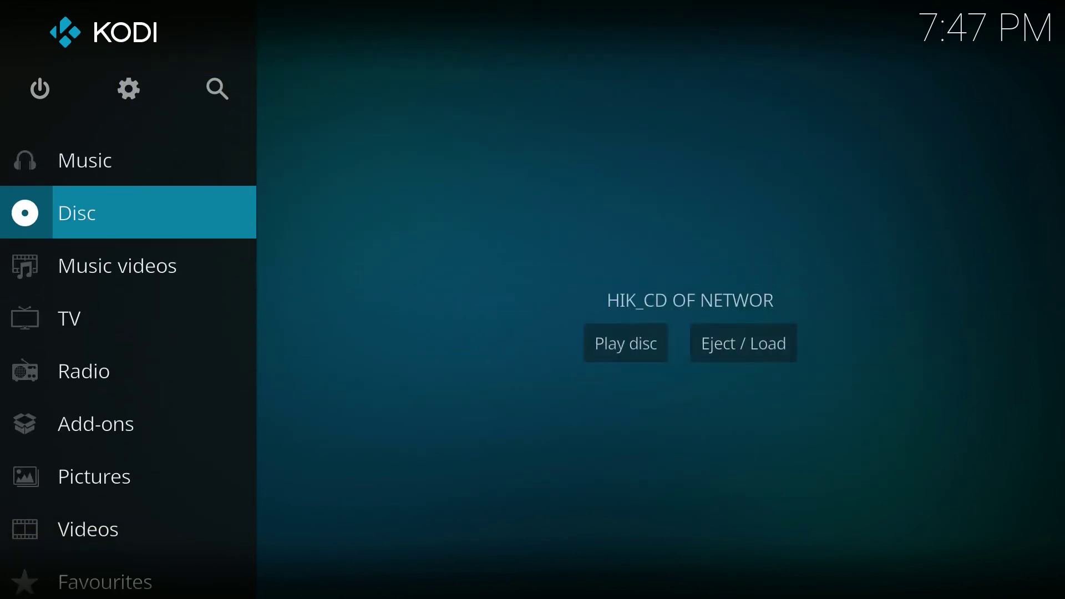
key(Down)
key(Down)
key(Down)
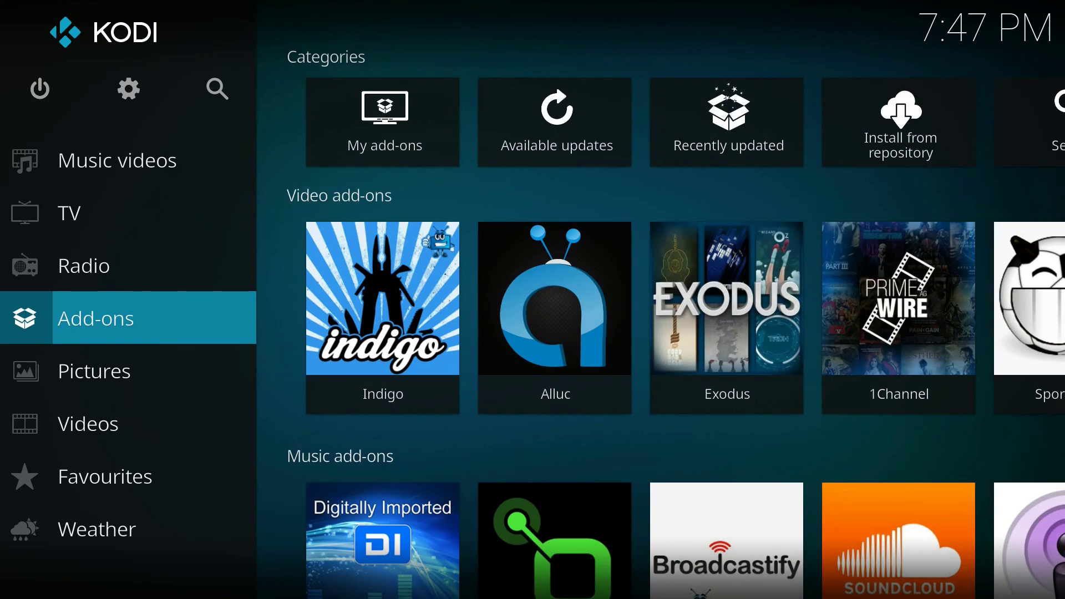
Step: Look through the installed video, music and program add-ons in the Add-ons section
key(Right)
key(Right)
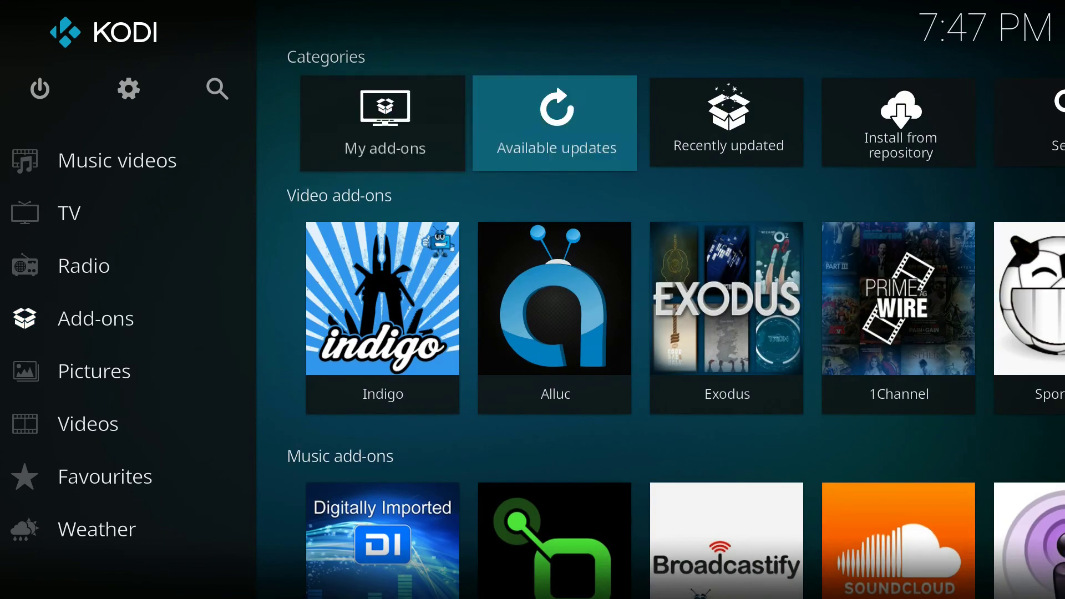
key(Down)
key(Right)
key(Right)
key(Right)
key(Right)
key(Right)
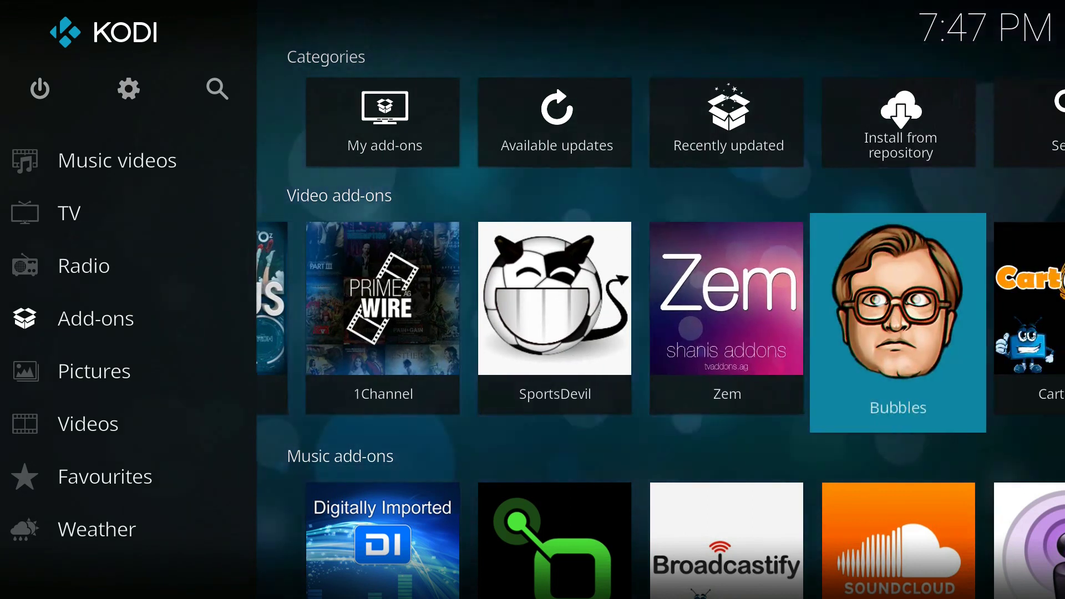
key(Down)
key(Down)
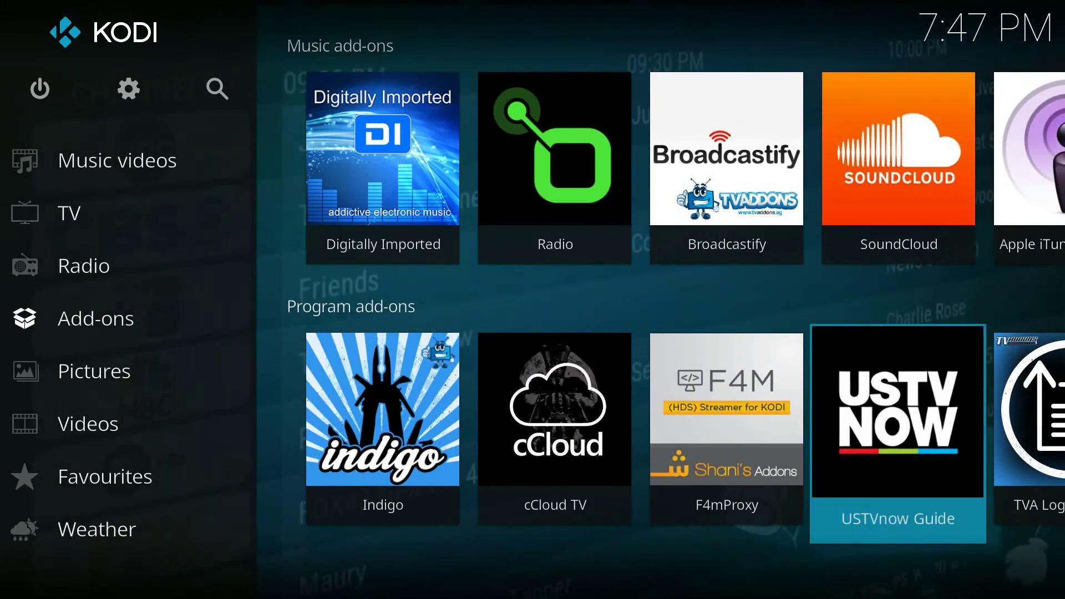
key(Left)
key(Left)
key(Left)
key(Up)
key(Up)
key(Up)
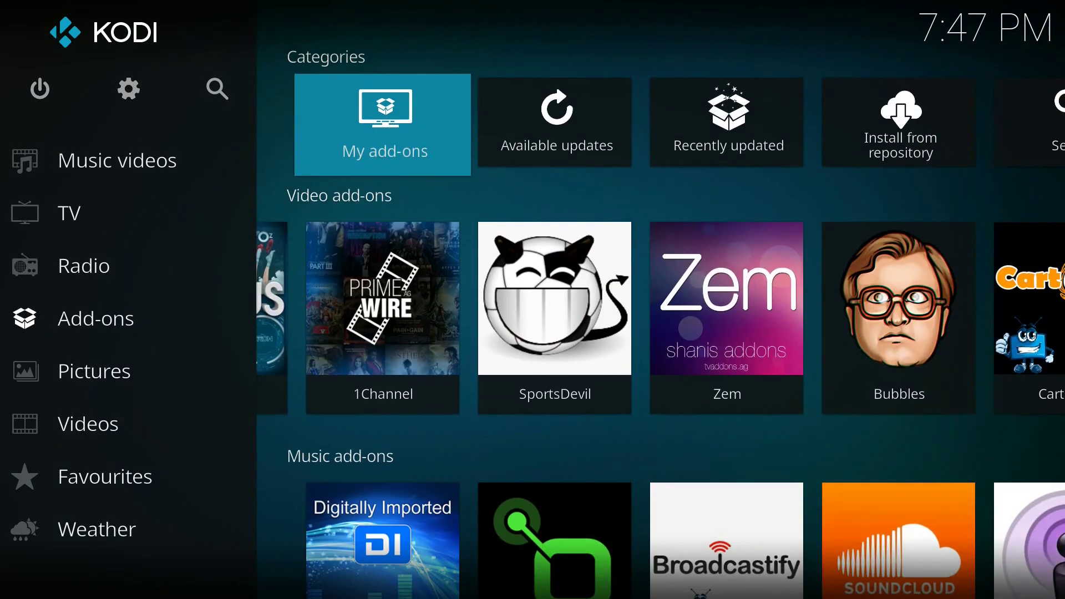
Step: Open the Exodus video add-on and enter its TV Shows section
key(Down)
key(Left)
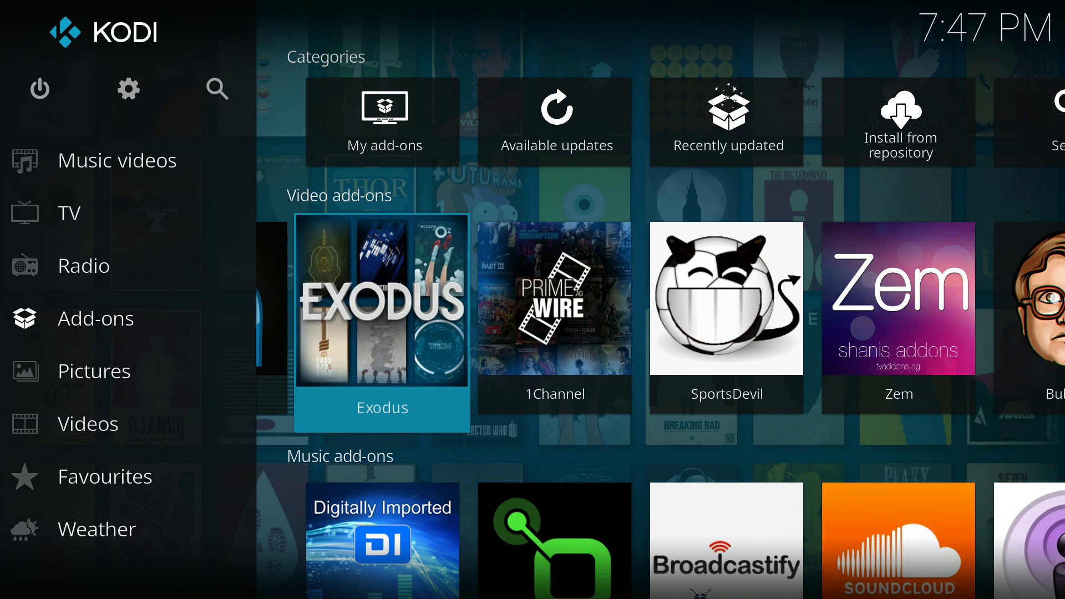
key(Return)
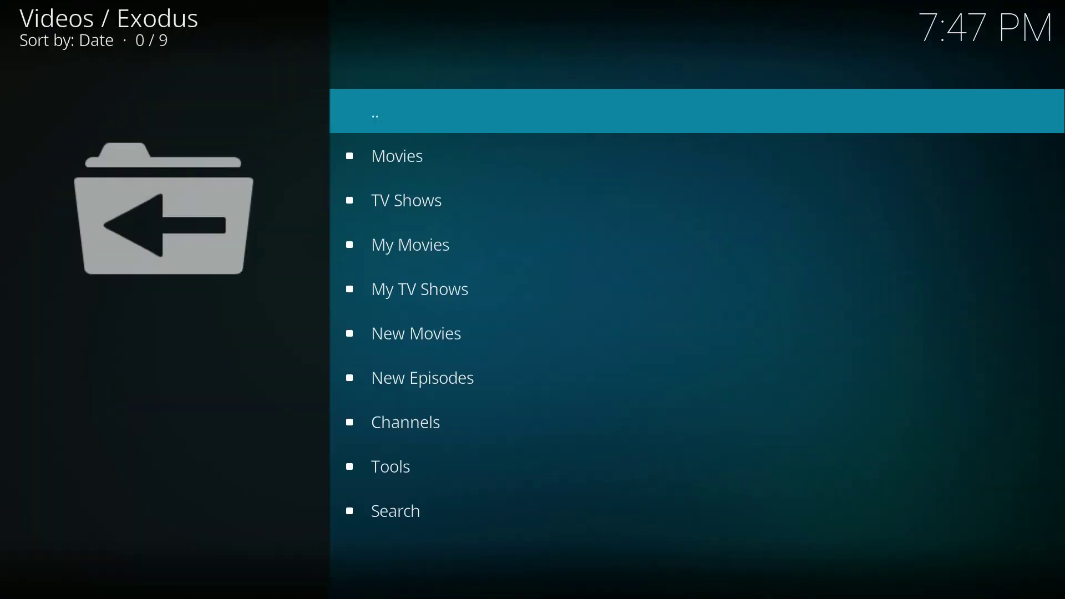
key(Down)
key(Down)
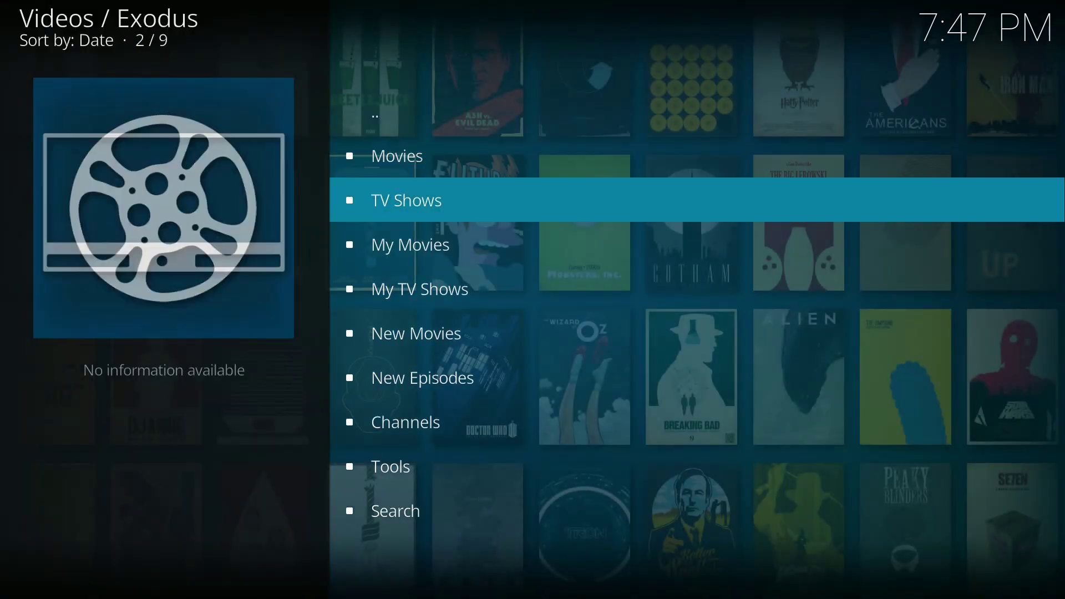
key(Return)
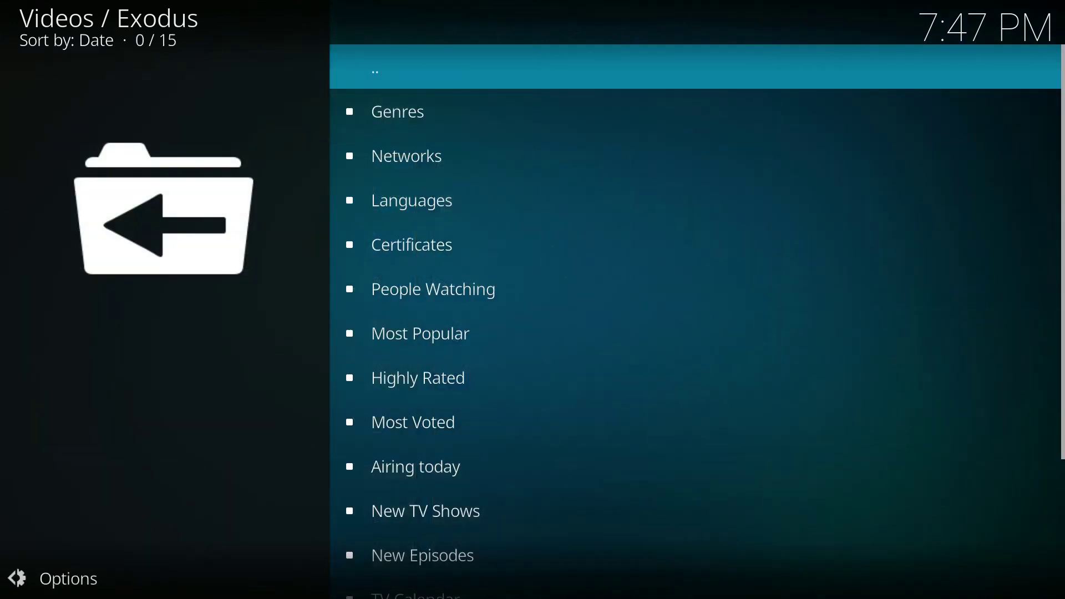
Step: Open the People Watching list among Exodus's TV show categories
key(Down)
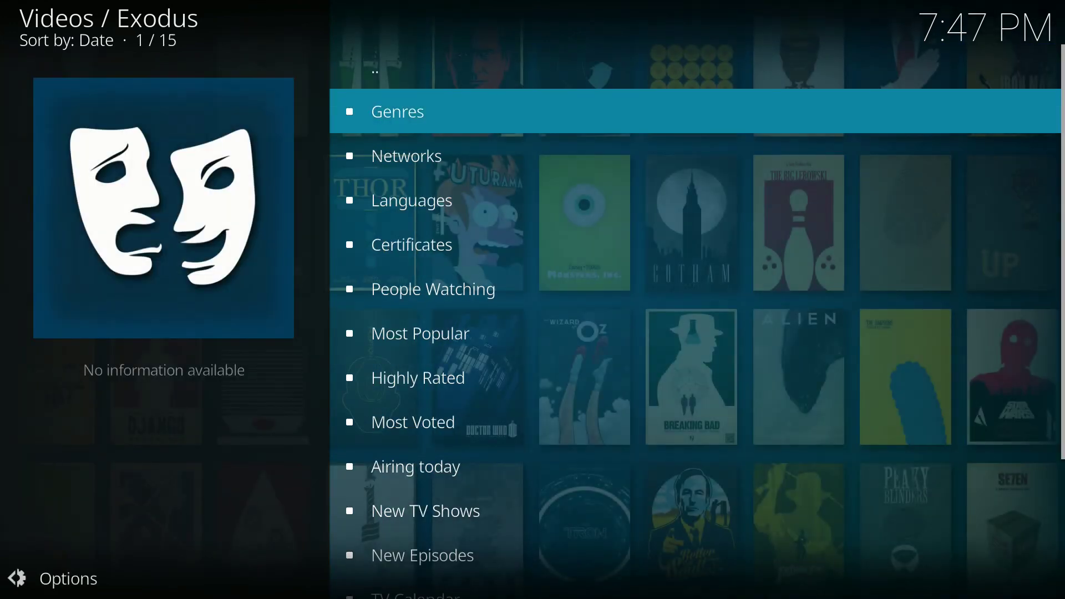
key(Down)
key(Down)
key(Down)
key(Down)
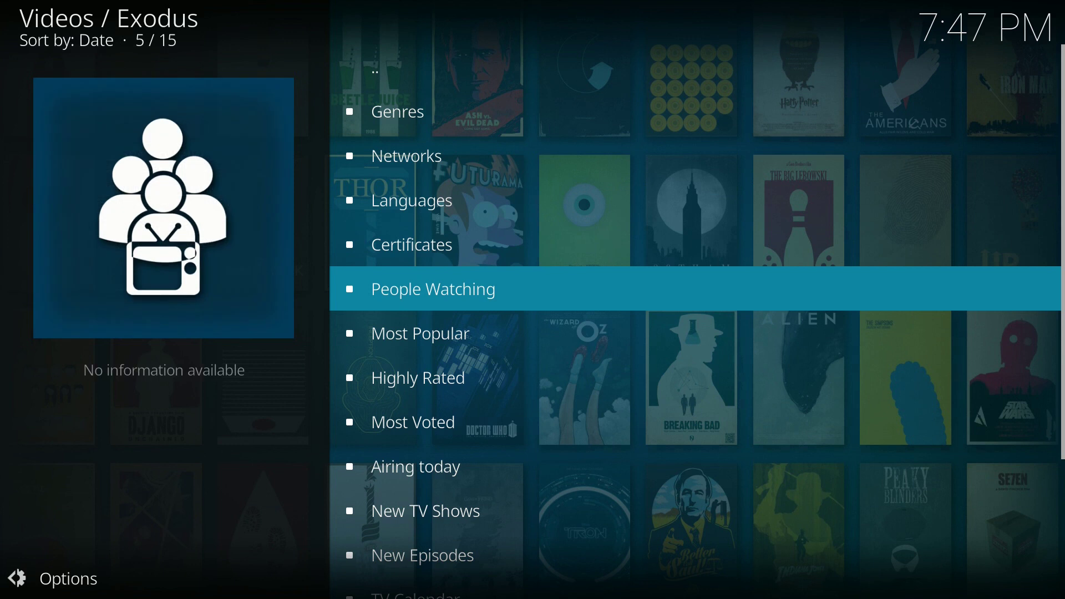
key(Return)
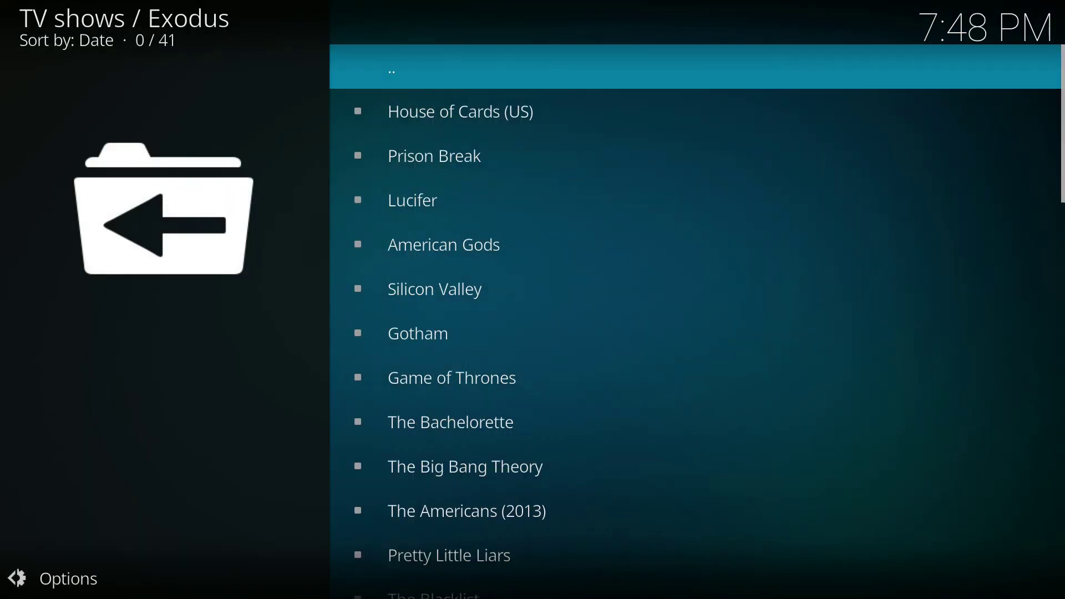
Step: Browse the People Watching shows and their descriptions from House of Cards (US) to Gotham
key(Down)
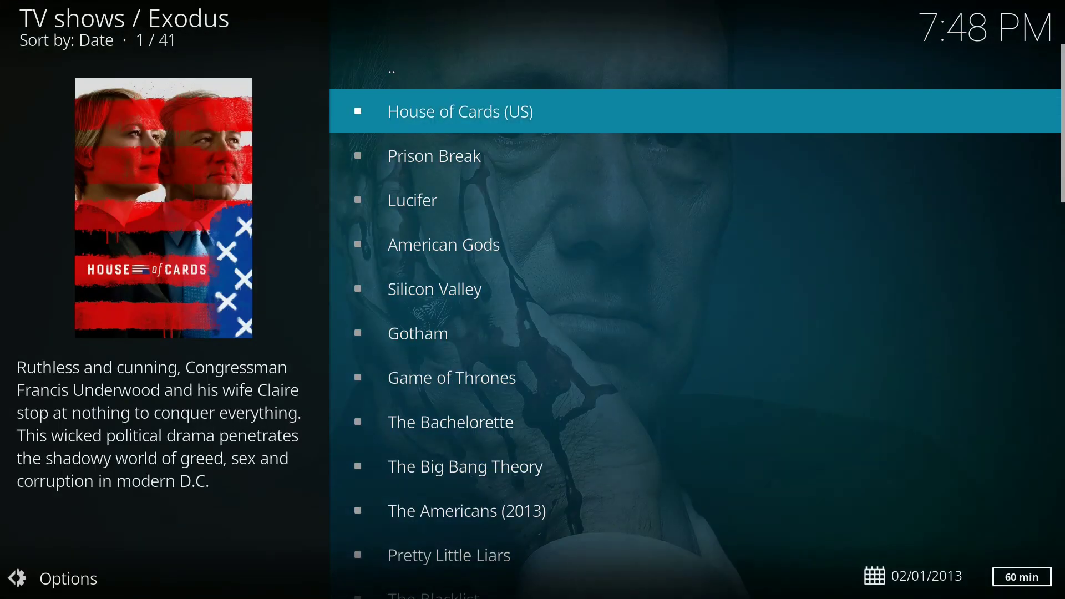
key(Down)
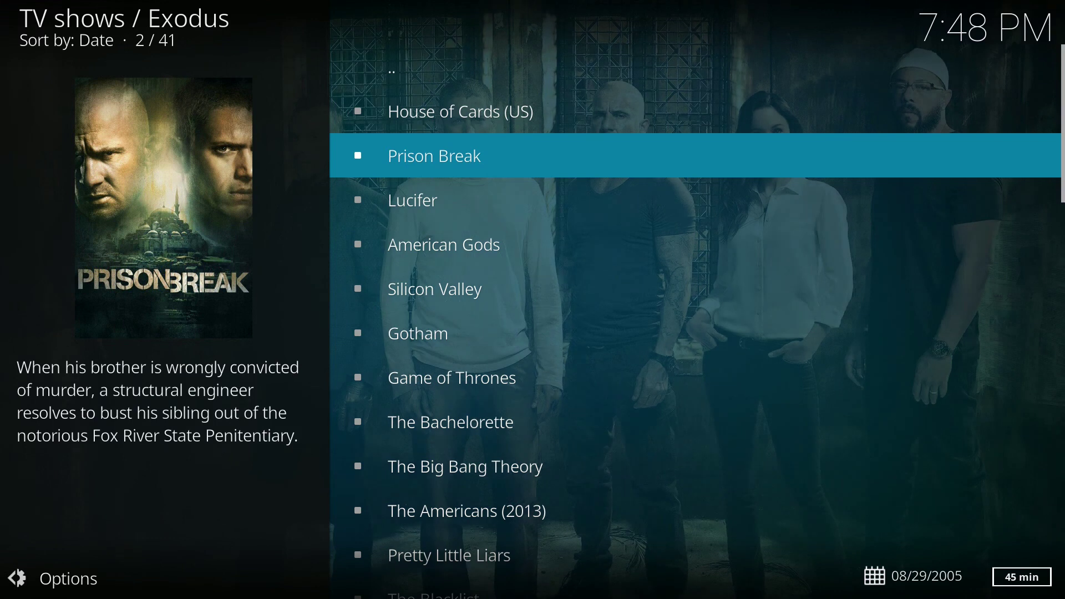
key(Down)
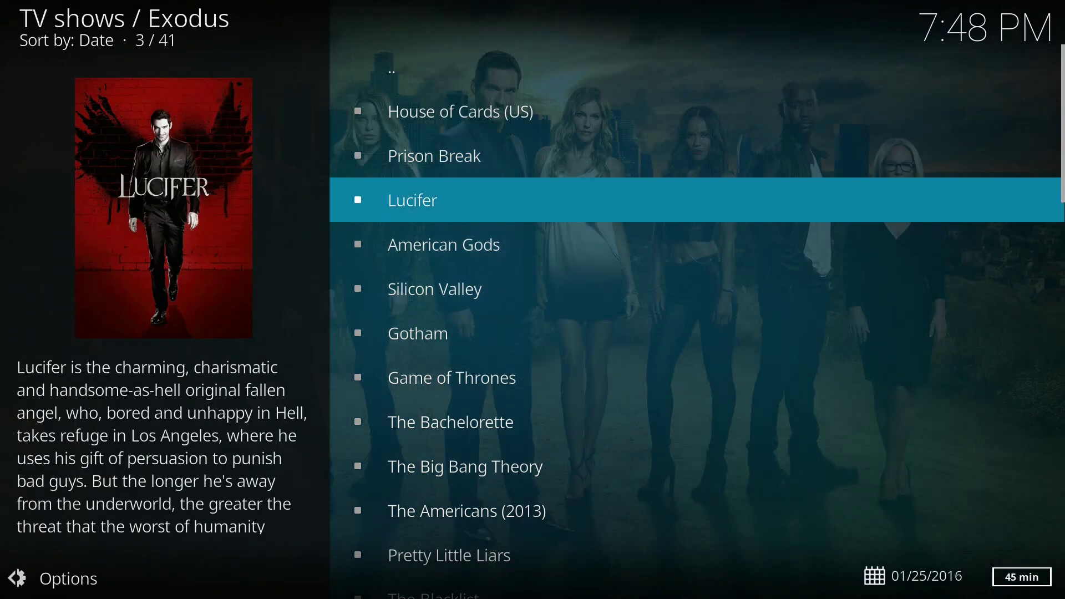
key(Down)
key(Down)
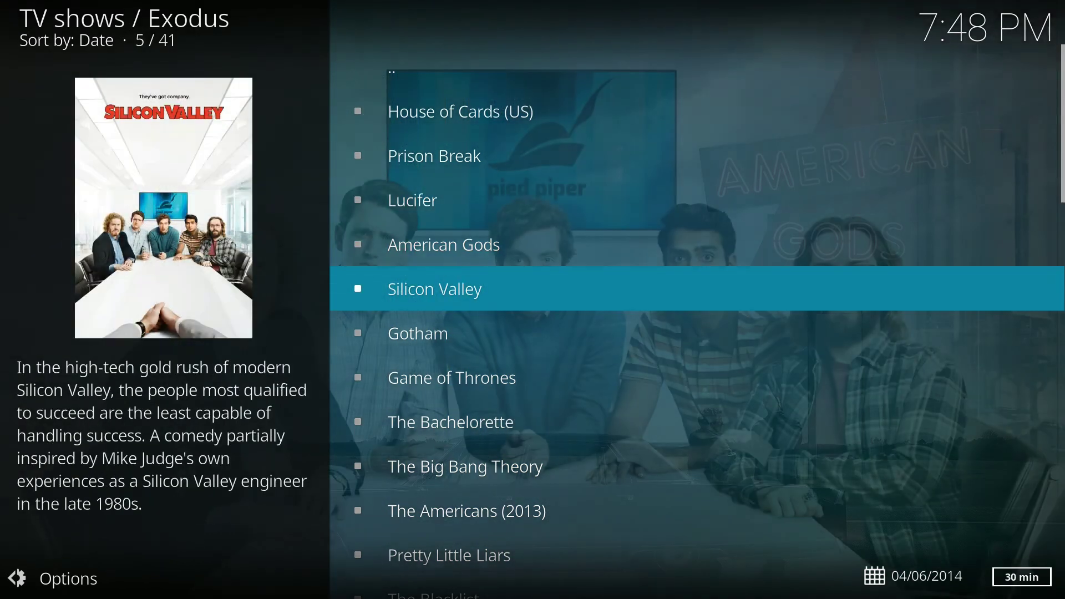
key(Down)
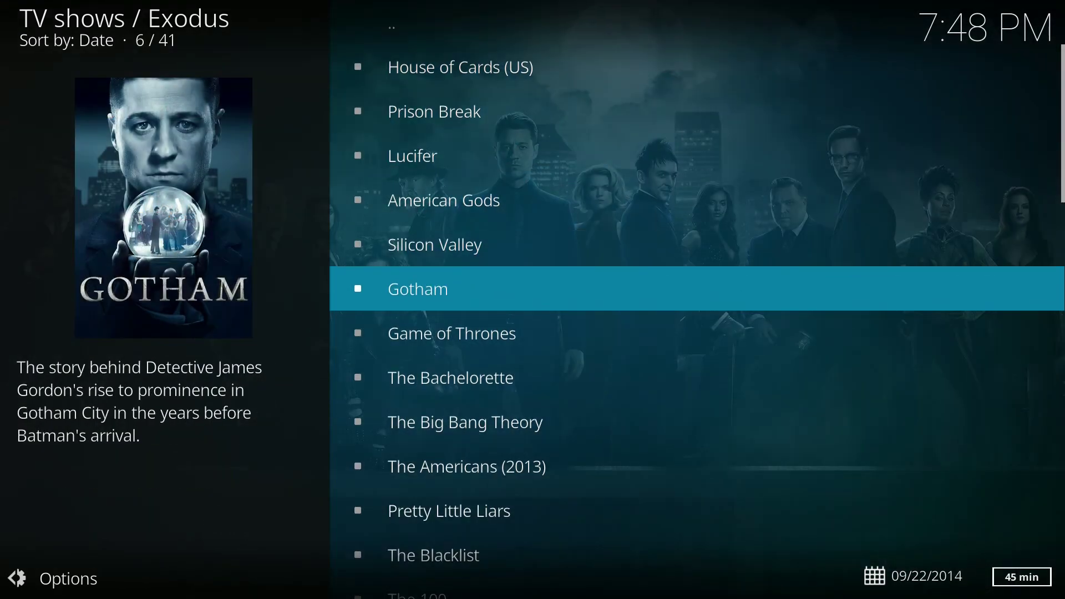